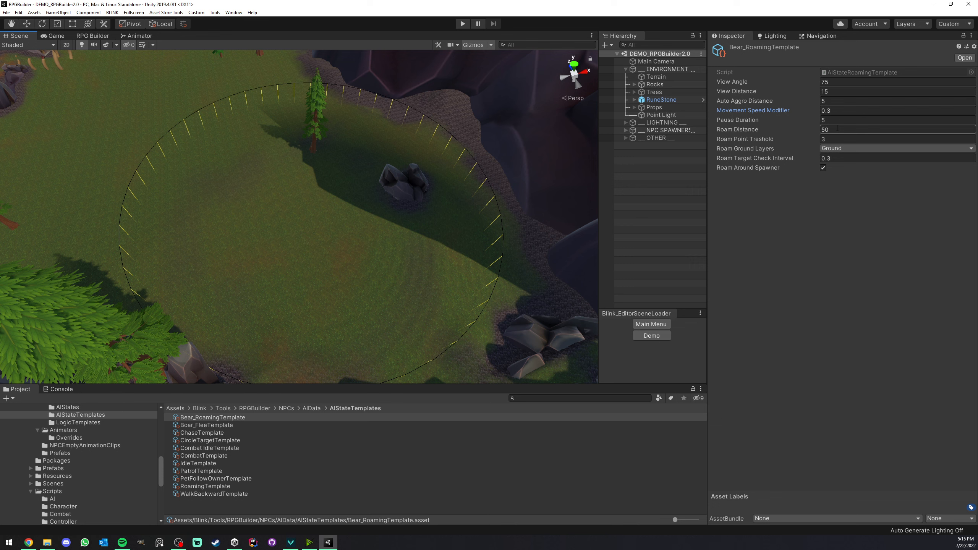
Switch Roam Around Spawner off in the bear roaming template, look over the spawner's circle in the scene, and switch the option back on.
{"action": "scroll", "coordinate": [352, 170], "scroll_direction": "down", "scroll_amount": 2}
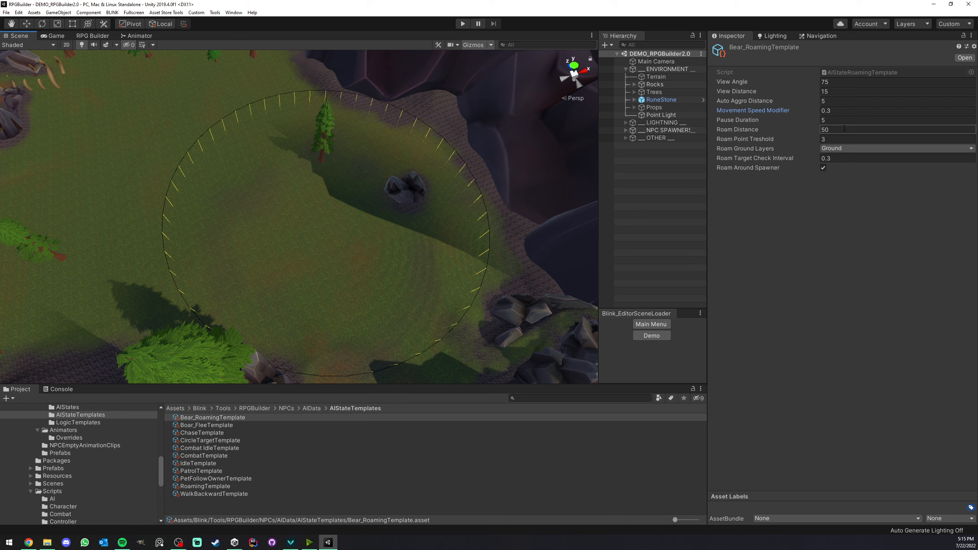
{"action": "scroll", "coordinate": [326, 212], "scroll_direction": "down", "scroll_amount": 2}
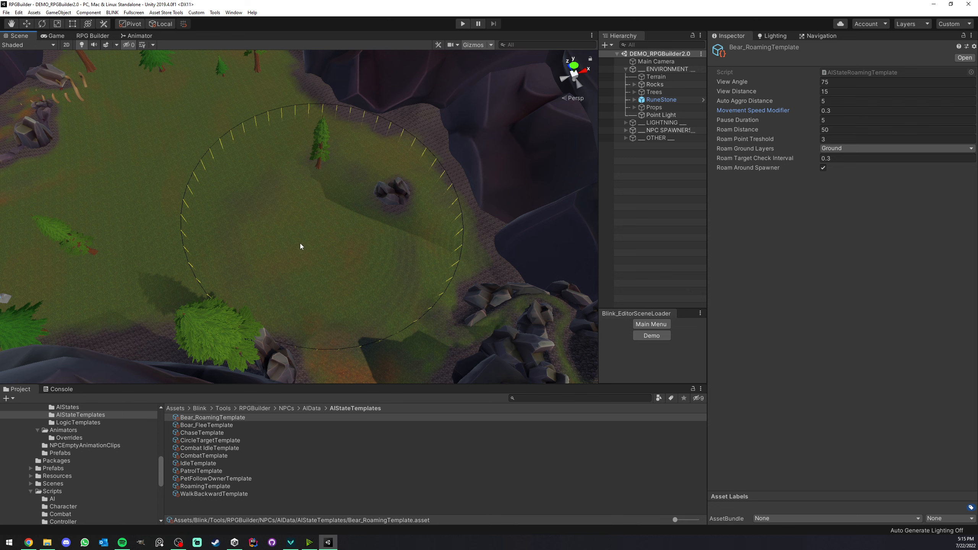
{"action": "scroll", "coordinate": [325, 222], "scroll_direction": "up", "scroll_amount": 2}
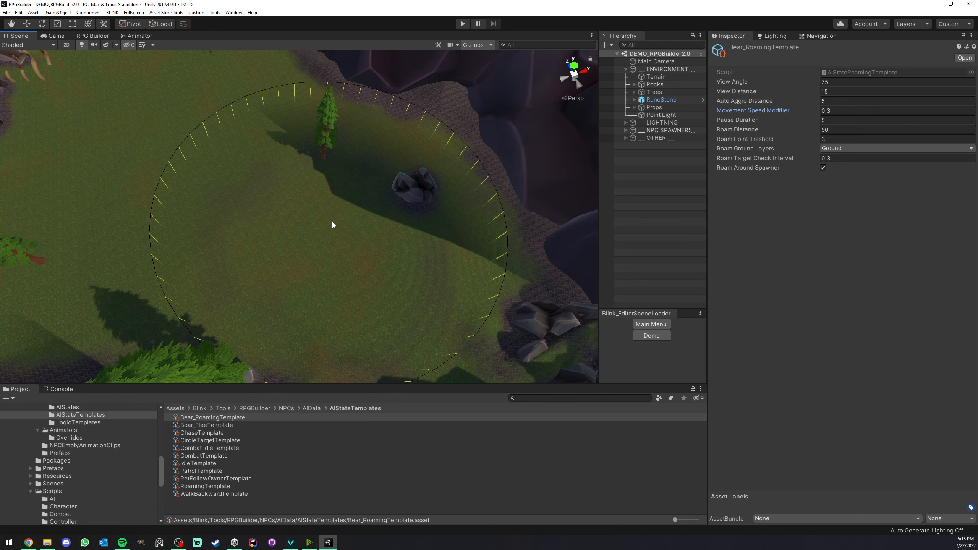
{"action": "scroll", "coordinate": [331, 221], "scroll_direction": "down", "scroll_amount": 2}
{"action": "left_click", "coordinate": [823, 168]}
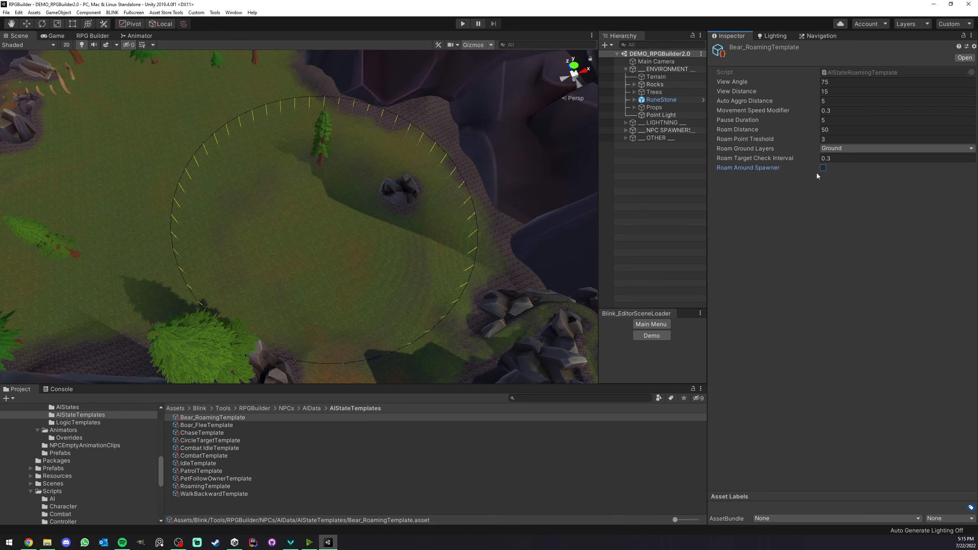
{"action": "middle_click_drag", "start_coordinate": [358, 232], "coordinate": [448, 233]}
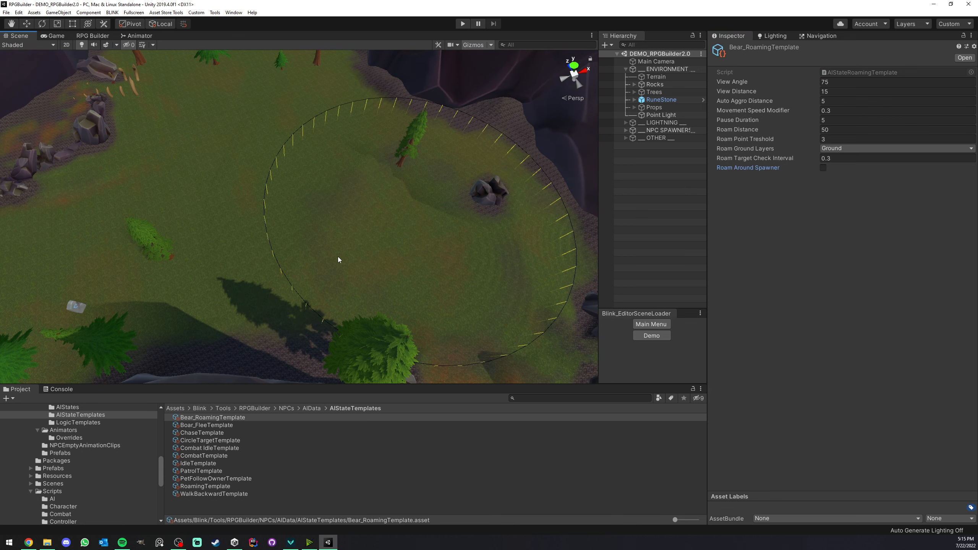
{"action": "middle_click_drag", "start_coordinate": [338, 257], "coordinate": [308, 254]}
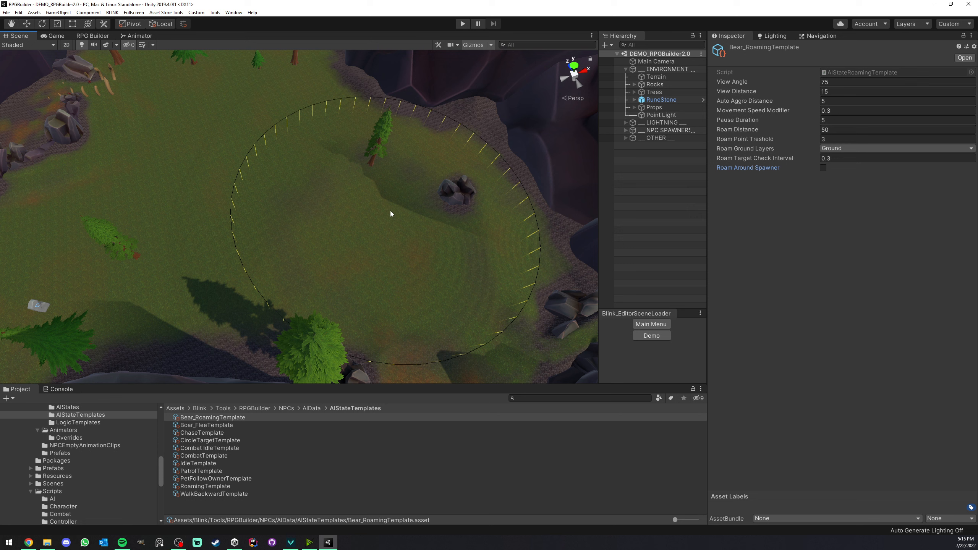
{"action": "left_click", "coordinate": [823, 168]}
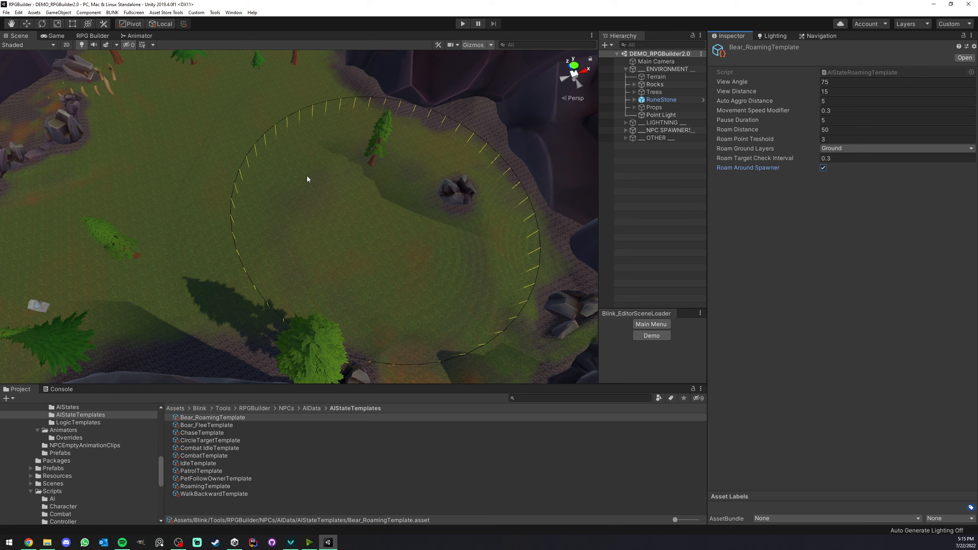
Check the Roam Point Treshold field and the available Roam Ground Layers options of the bear roaming template, keeping the current settings.
{"action": "left_click", "coordinate": [837, 139]}
{"action": "left_click", "coordinate": [836, 149]}
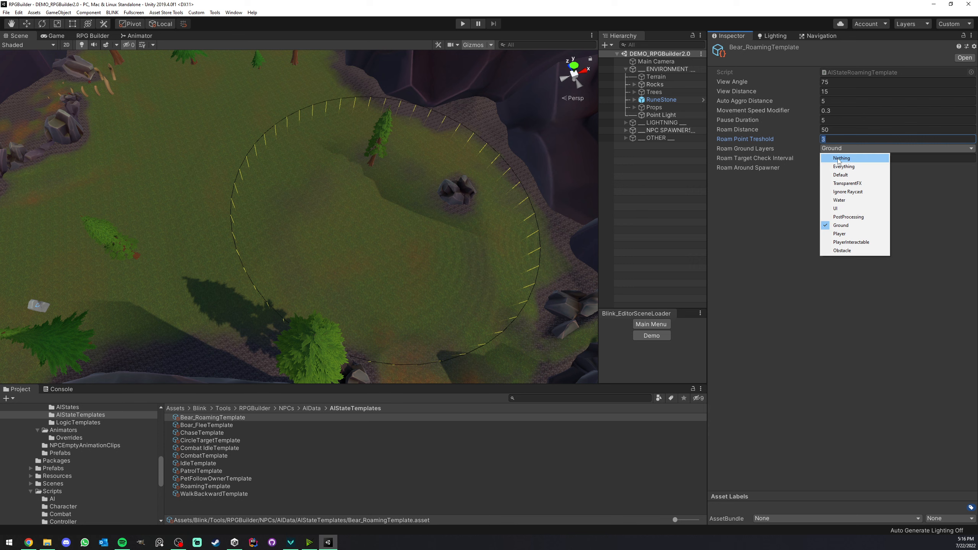
{"action": "left_click", "coordinate": [477, 198]}
Select the terrain inside the spawner's circle and examine its layer assignment and the ground where NPCs can roam.
{"action": "right_click_drag", "start_coordinate": [477, 198], "coordinate": [317, 202]}
{"action": "key", "text": "w"}
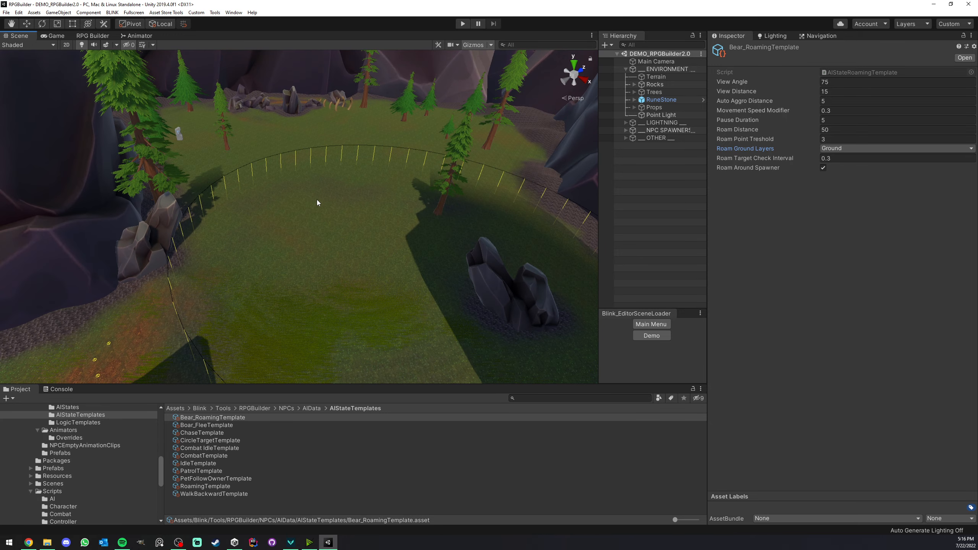
{"action": "left_click", "coordinate": [379, 212]}
{"action": "scroll", "coordinate": [361, 213], "scroll_direction": "up", "scroll_amount": 3}
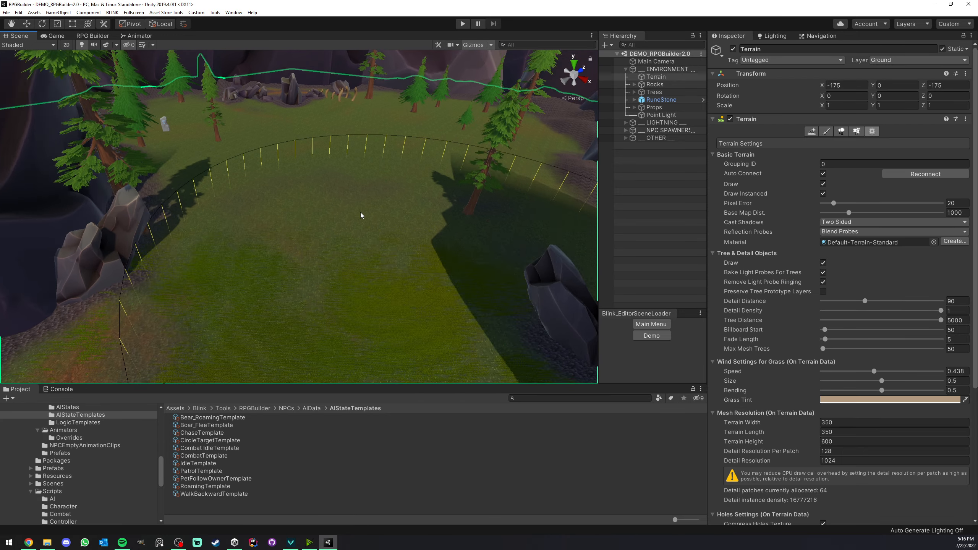
{"action": "scroll", "coordinate": [361, 208], "scroll_direction": "down", "scroll_amount": 3}
{"action": "scroll", "coordinate": [347, 208], "scroll_direction": "up", "scroll_amount": 5}
{"action": "middle_click_drag", "start_coordinate": [325, 208], "coordinate": [323, 178]}
{"action": "scroll", "coordinate": [323, 180], "scroll_direction": "down", "scroll_amount": 4}
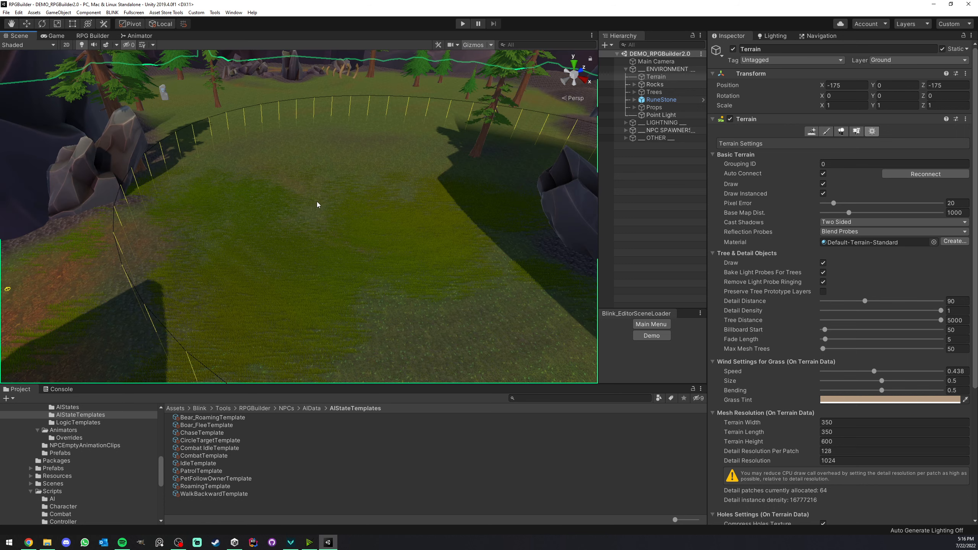
{"action": "scroll", "coordinate": [316, 204], "scroll_direction": "down", "scroll_amount": 5}
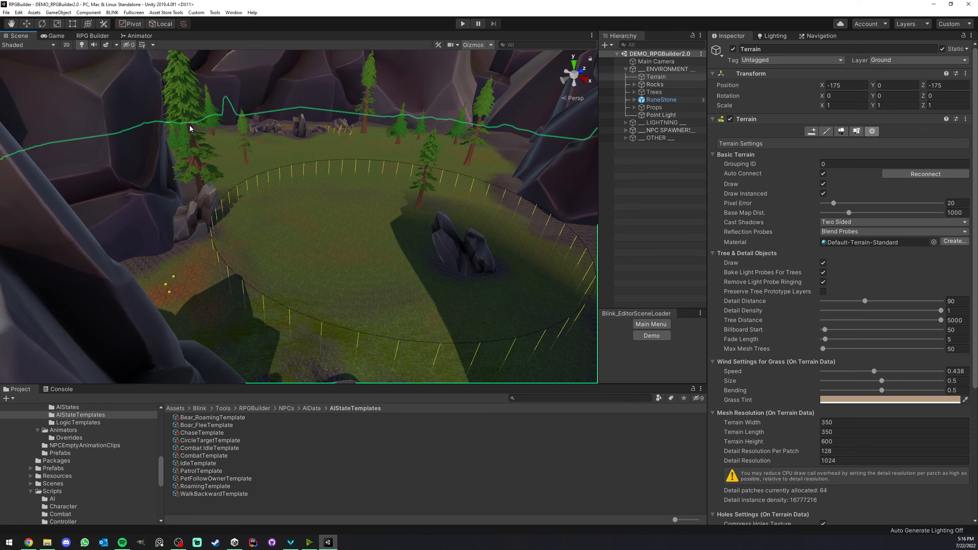
{"action": "scroll", "coordinate": [389, 195], "scroll_direction": "up", "scroll_amount": 3}
{"action": "middle_click_drag", "start_coordinate": [379, 200], "coordinate": [300, 159]}
{"action": "scroll", "coordinate": [307, 173], "scroll_direction": "down", "scroll_amount": 4}
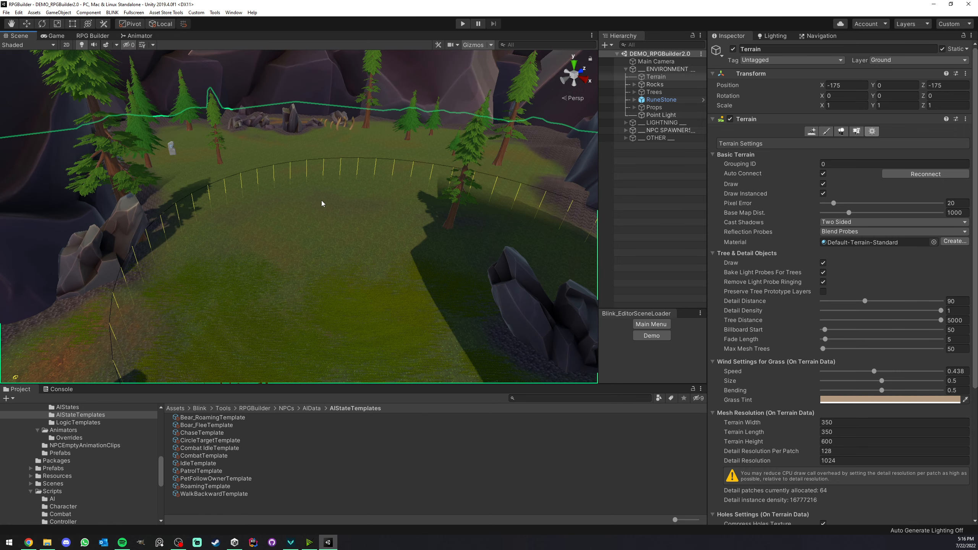
{"action": "right_click_drag", "start_coordinate": [324, 262], "coordinate": [359, 212]}
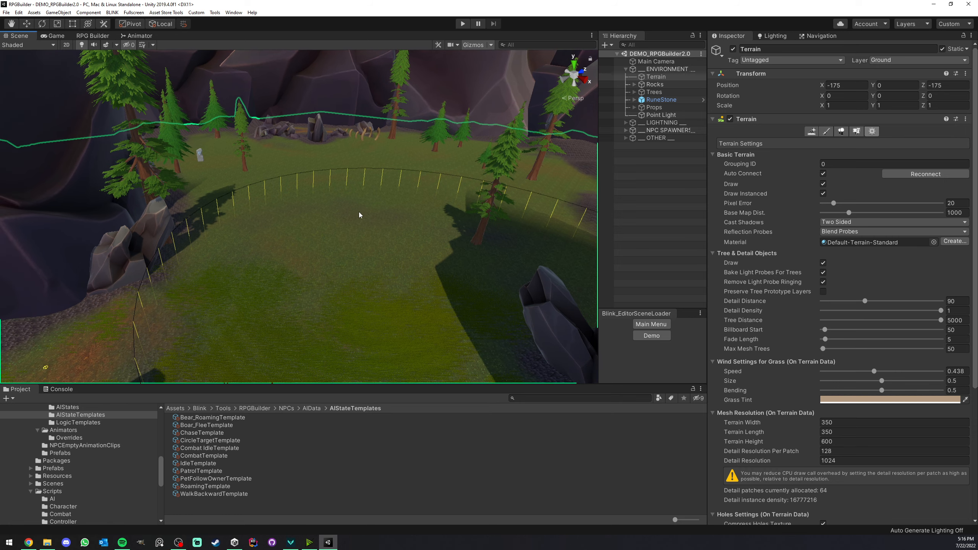
Compare Bear_RoamingTemplate's ground layer setting with the terrain's layer, and examine the rocks, trees and edges around the roaming area.
{"action": "left_click", "coordinate": [215, 417]}
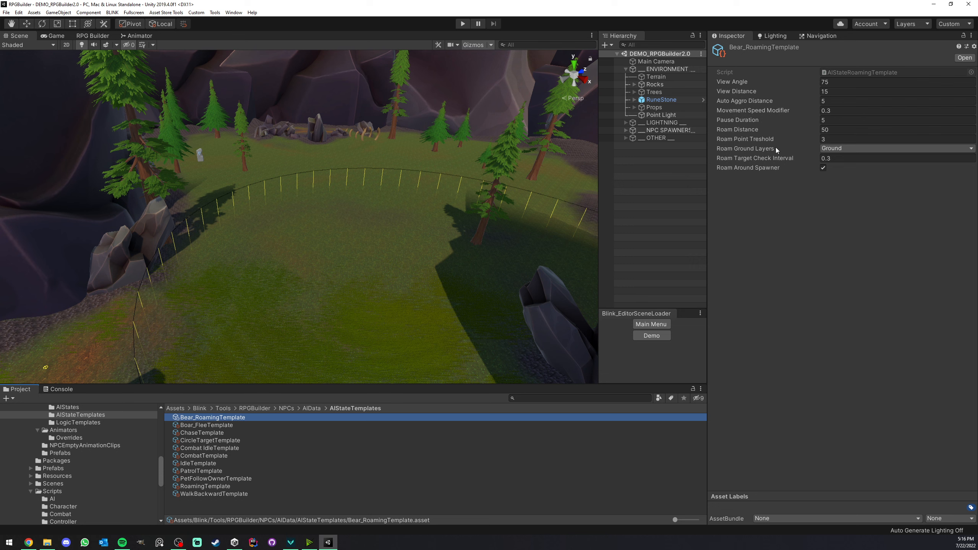
{"action": "left_click", "coordinate": [373, 244]}
{"action": "right_click_drag", "start_coordinate": [491, 235], "coordinate": [444, 234]}
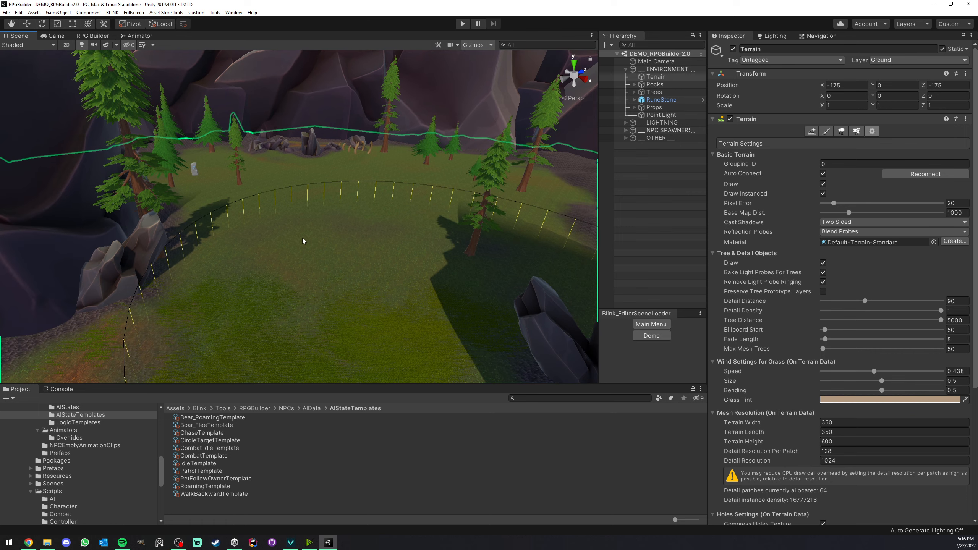
{"action": "right_click_drag", "start_coordinate": [302, 237], "coordinate": [301, 194]}
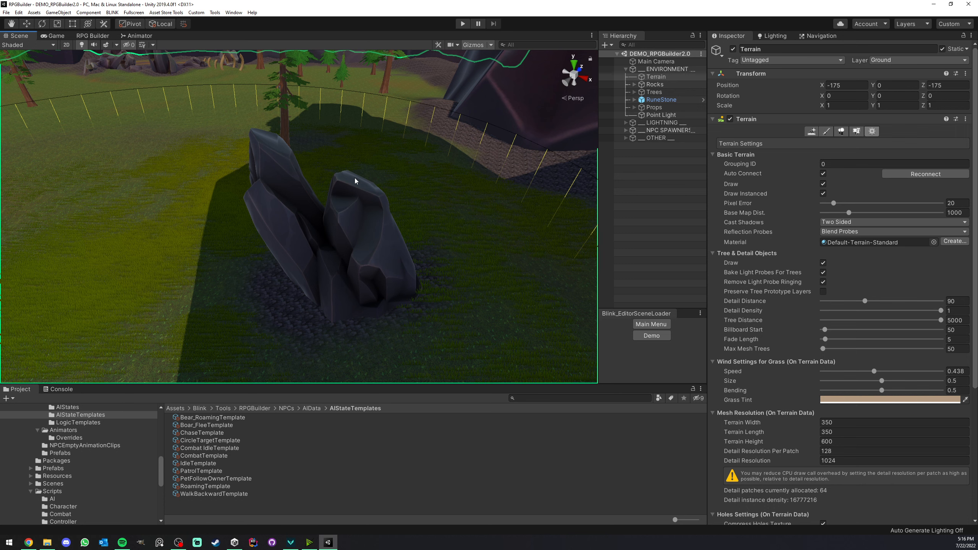
{"action": "right_click_drag", "start_coordinate": [355, 191], "coordinate": [323, 250]}
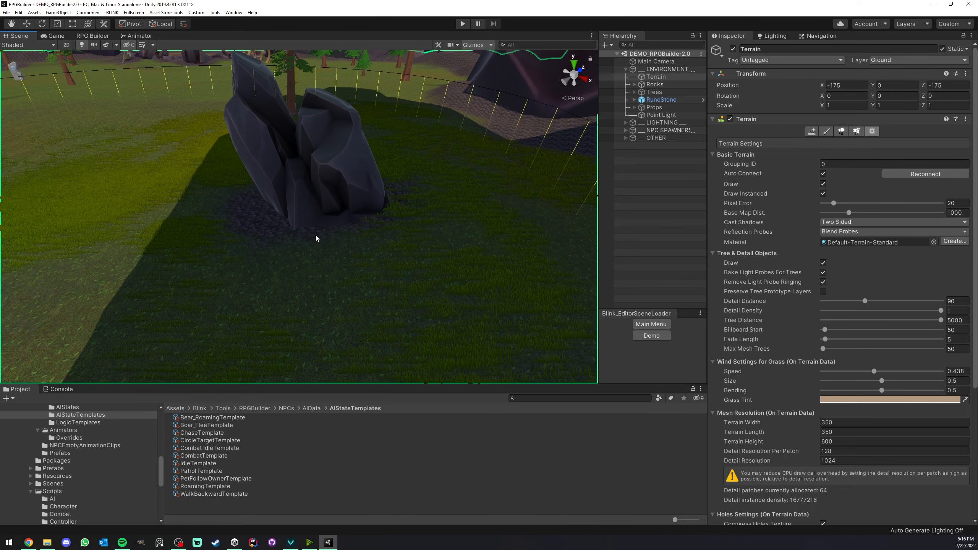
{"action": "middle_click_drag", "start_coordinate": [256, 171], "coordinate": [416, 162]}
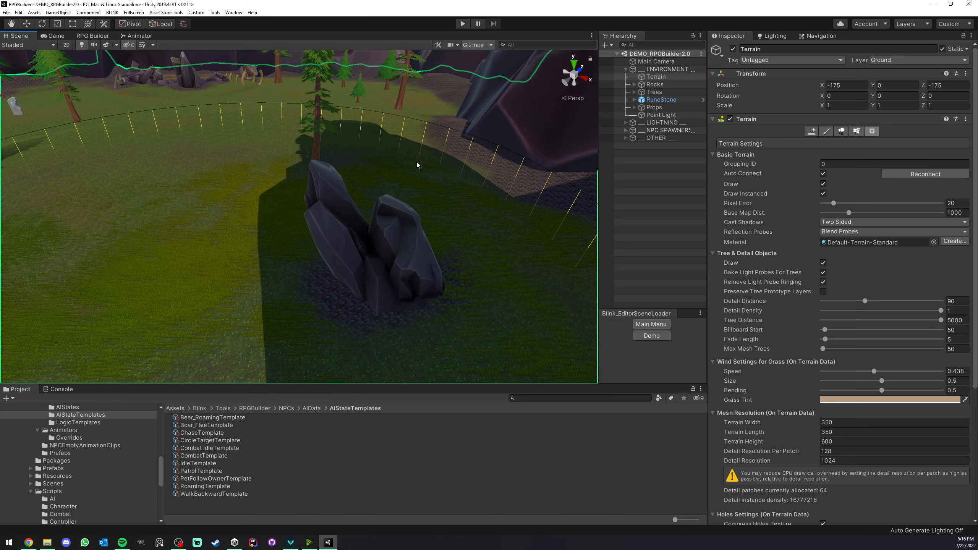
{"action": "right_click_drag", "start_coordinate": [378, 212], "coordinate": [288, 219]}
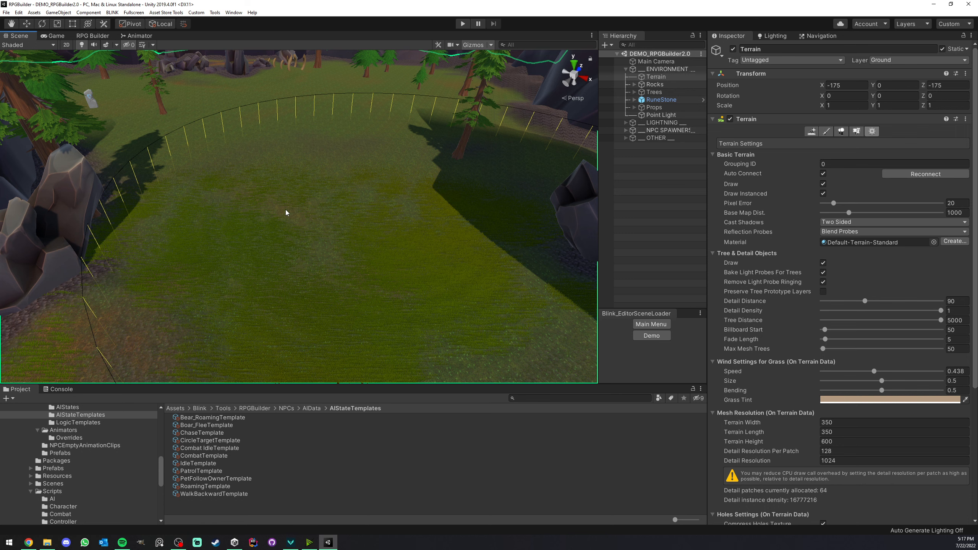
{"action": "right_click_drag", "start_coordinate": [184, 192], "coordinate": [249, 196]}
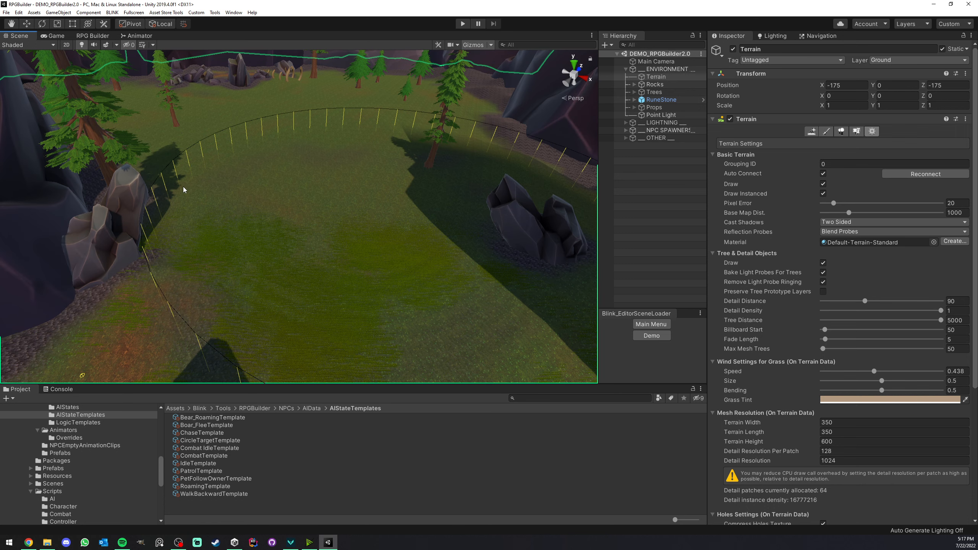
{"action": "middle_click_drag", "start_coordinate": [183, 187], "coordinate": [240, 208]}
{"action": "right_click_drag", "start_coordinate": [241, 208], "coordinate": [251, 240]}
{"action": "scroll", "coordinate": [243, 246], "scroll_direction": "up", "scroll_amount": 5}
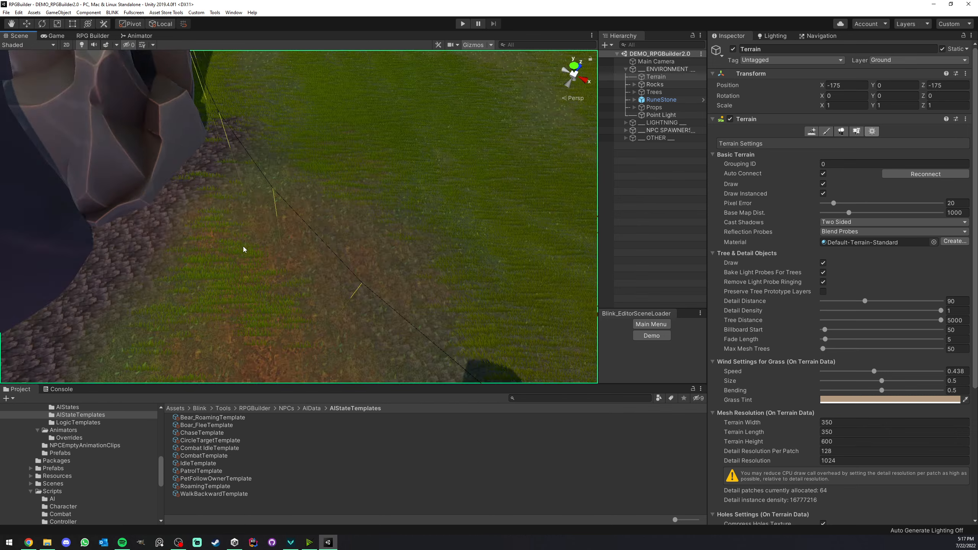
{"action": "middle_click_drag", "start_coordinate": [243, 246], "coordinate": [215, 225]}
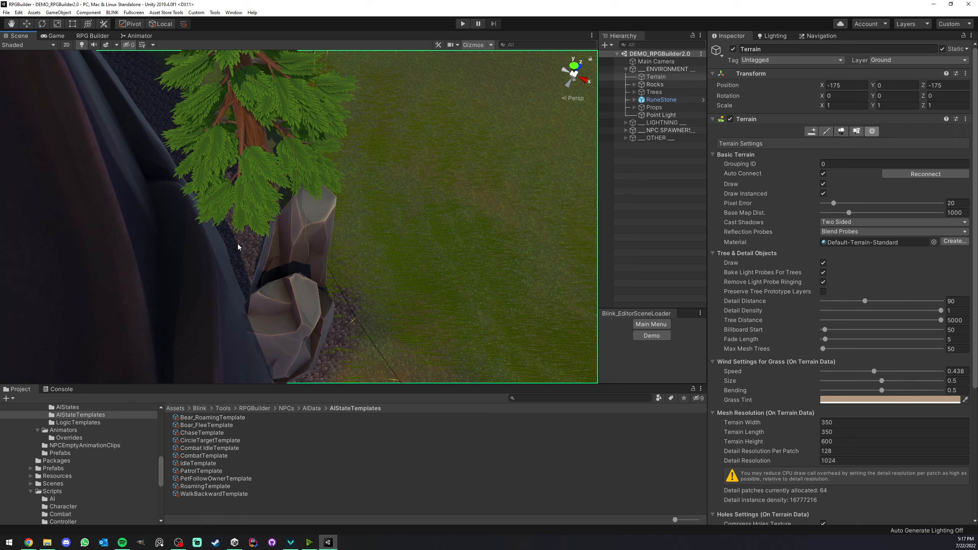
{"action": "middle_click_drag", "start_coordinate": [515, 110], "coordinate": [374, 238]}
{"action": "right_click_drag", "start_coordinate": [374, 237], "coordinate": [348, 209]}
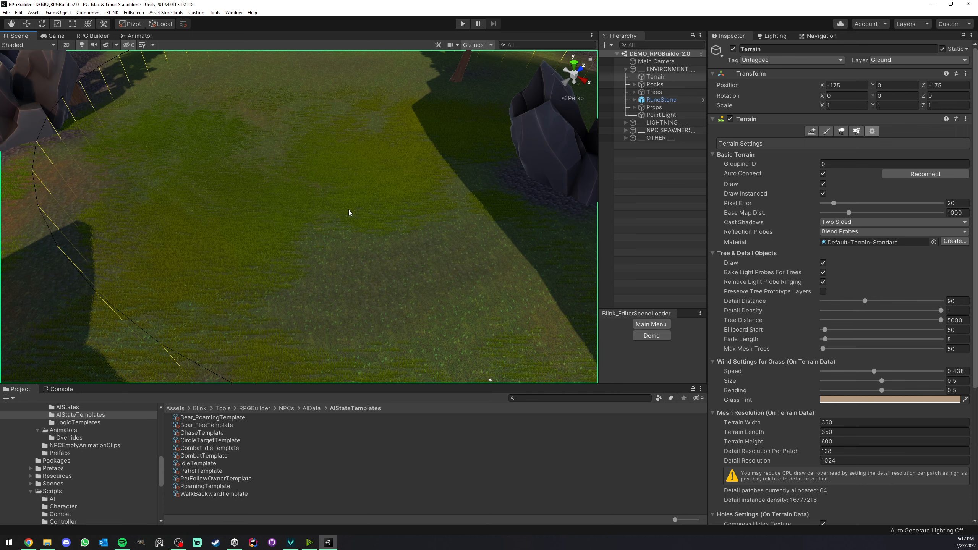
Show the Boar_FleeTemplate settings and examine the circular spawner area in the scene in relation to its flee distance.
{"action": "left_click", "coordinate": [215, 417]}
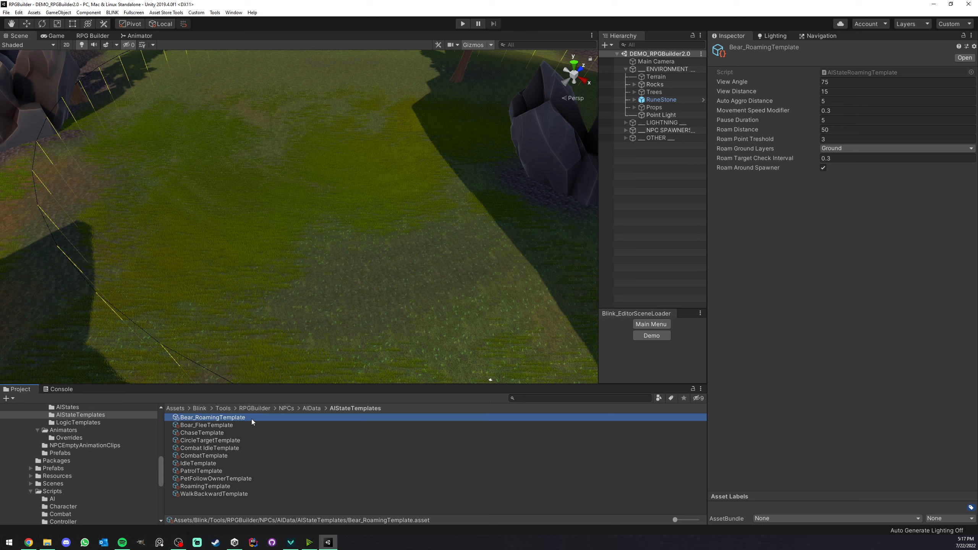
{"action": "left_click", "coordinate": [237, 425]}
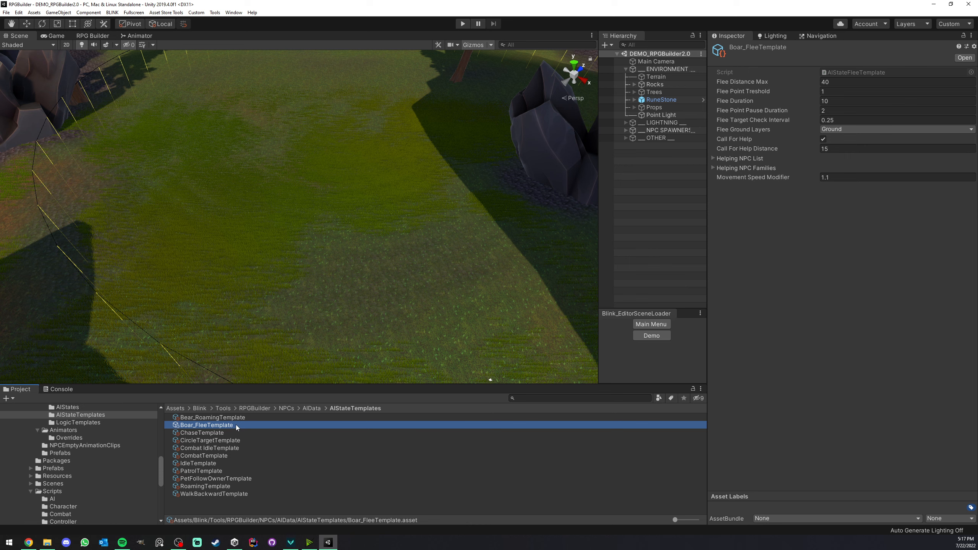
{"action": "scroll", "coordinate": [295, 279], "scroll_direction": "down", "scroll_amount": 6}
{"action": "right_click_drag", "start_coordinate": [261, 323], "coordinate": [301, 242]}
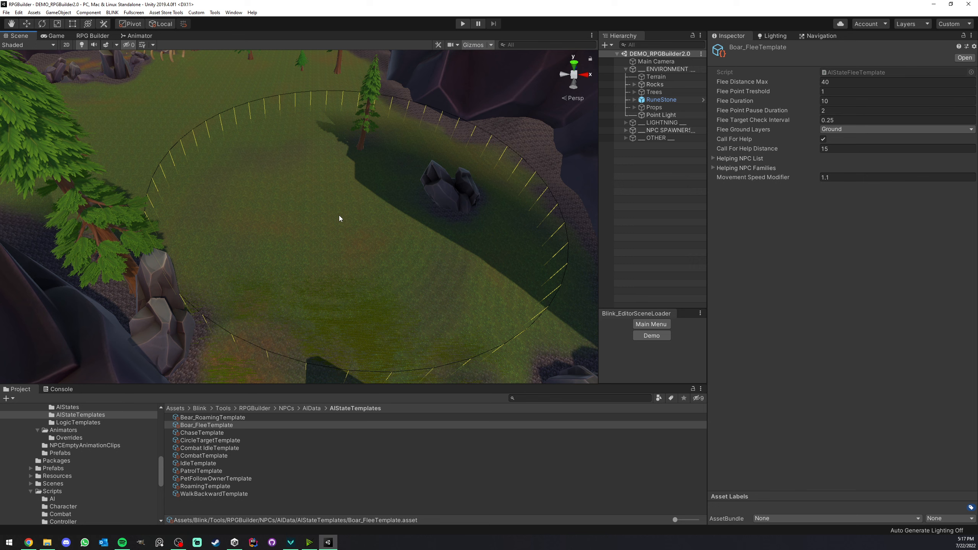
{"action": "right_click_drag", "start_coordinate": [339, 218], "coordinate": [372, 226]}
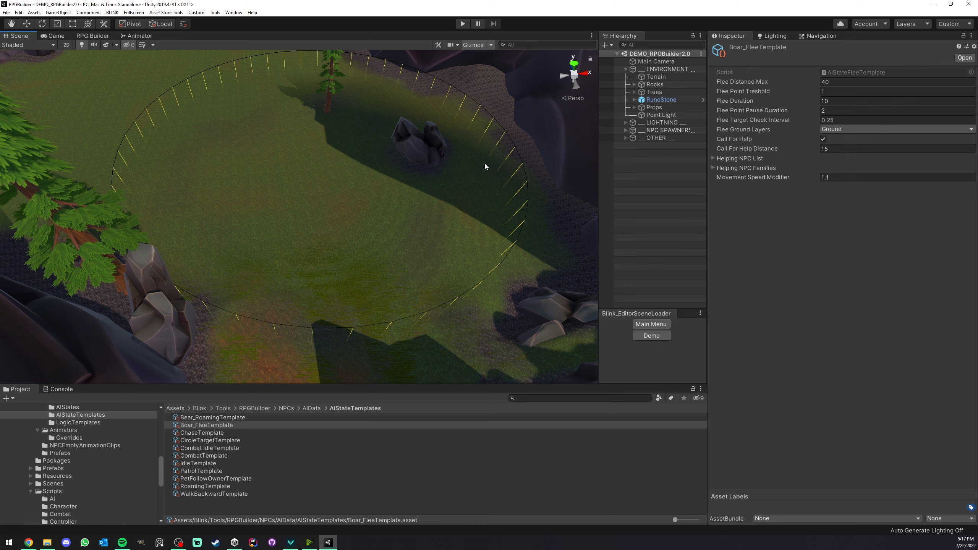
{"action": "right_click_drag", "start_coordinate": [452, 167], "coordinate": [343, 181]}
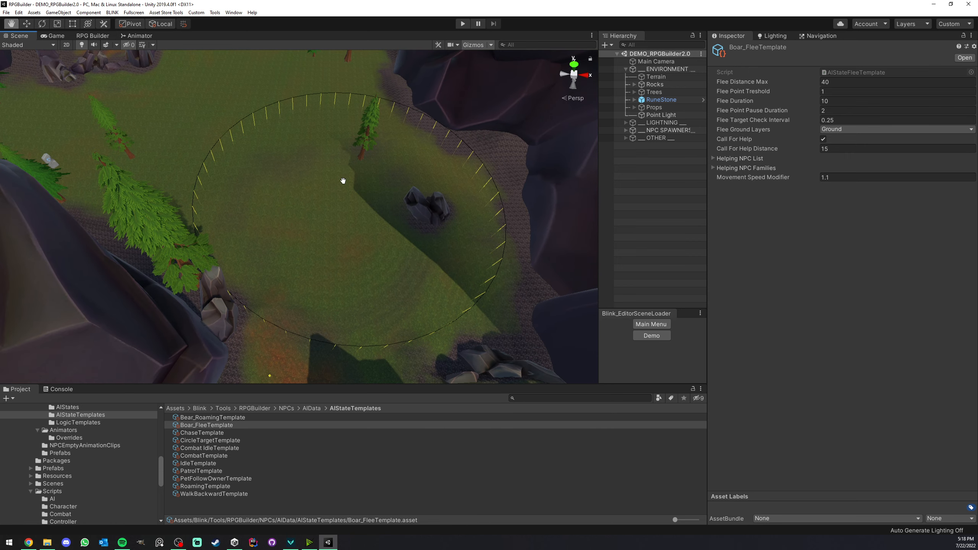
{"action": "middle_click_drag", "start_coordinate": [343, 181], "coordinate": [347, 172]}
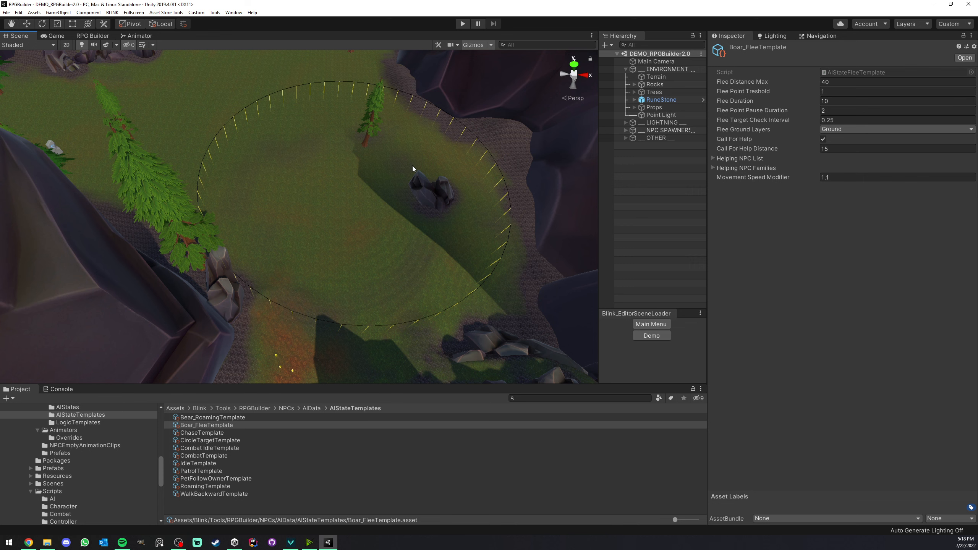
{"action": "scroll", "coordinate": [319, 190], "scroll_direction": "up", "scroll_amount": 3}
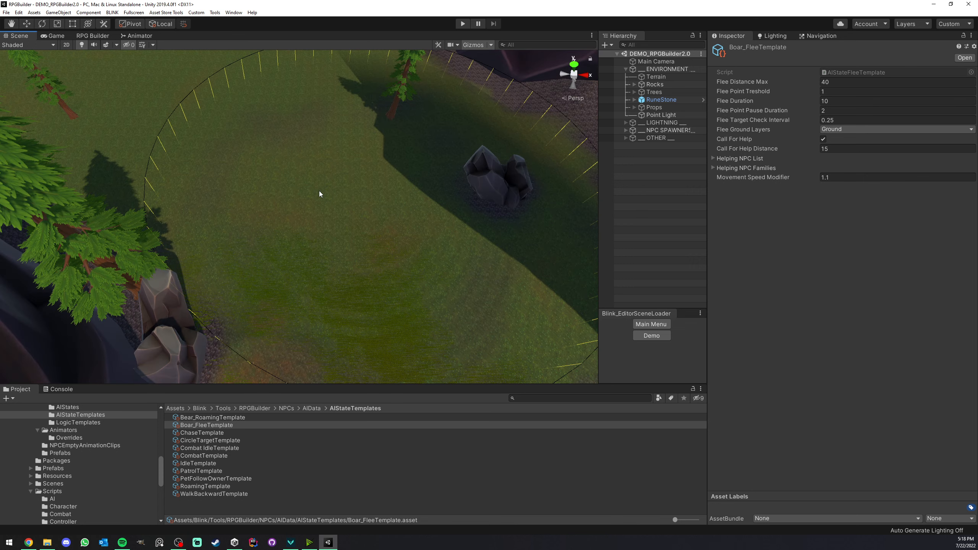
{"action": "scroll", "coordinate": [290, 179], "scroll_direction": "down", "scroll_amount": 2}
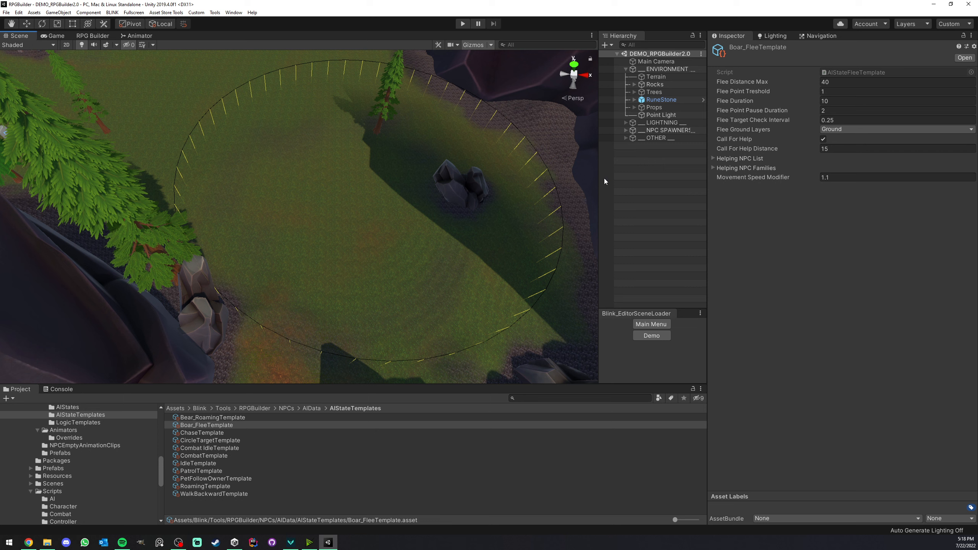
Check the Flee Duration field of the boar flee template and survey the ground the boar would flee across.
{"action": "left_click", "coordinate": [823, 100]}
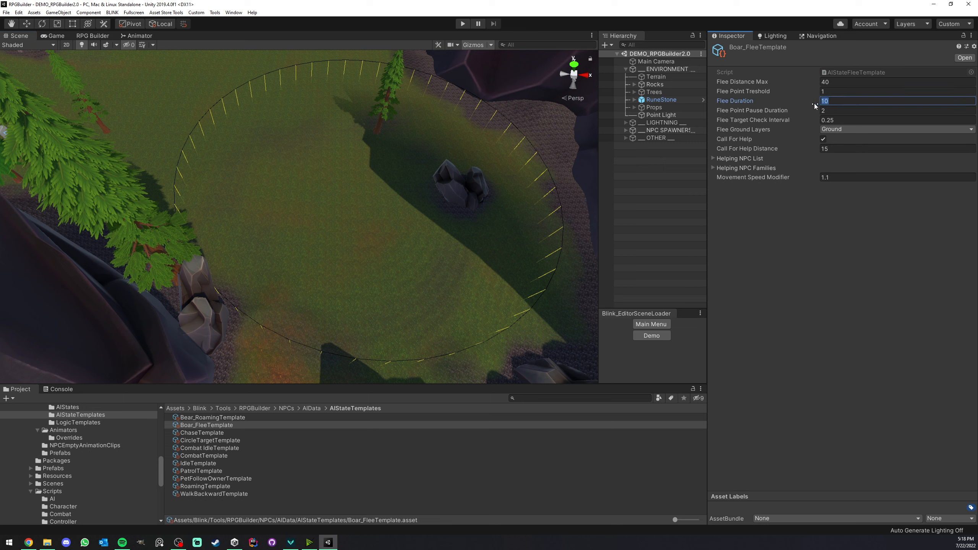
{"action": "right_click", "coordinate": [523, 180]}
{"action": "right_click_drag", "start_coordinate": [523, 179], "coordinate": [411, 176]}
{"action": "middle_click_drag", "start_coordinate": [410, 176], "coordinate": [388, 163]}
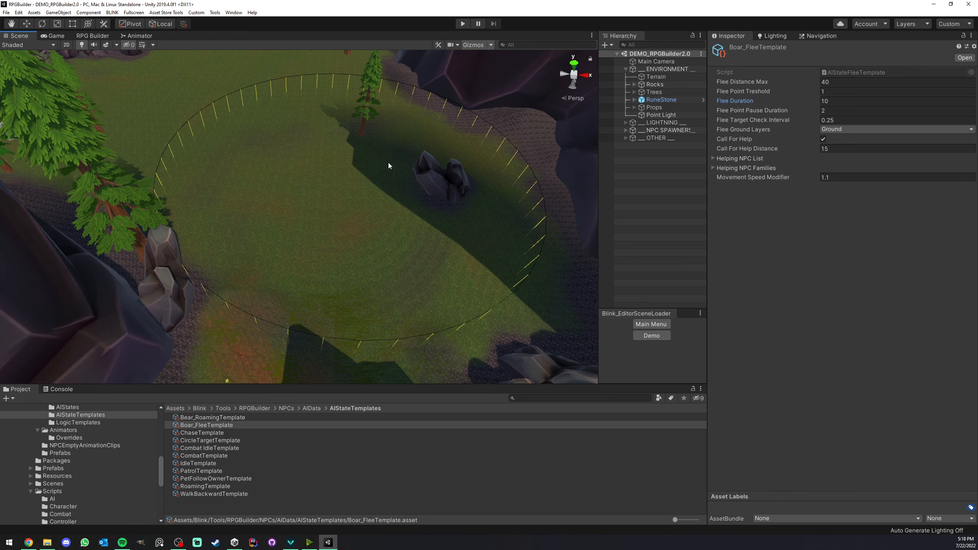
{"action": "right_click_drag", "start_coordinate": [388, 163], "coordinate": [336, 186]}
{"action": "mouse_move", "coordinate": [336, 182]}
{"action": "middle_mouse_down"}
{"action": "mouse_move", "coordinate": [330, 172]}
{"action": "mouse_move", "coordinate": [336, 194]}
{"action": "mouse_move", "coordinate": [335, 178]}
{"action": "middle_mouse_up"}
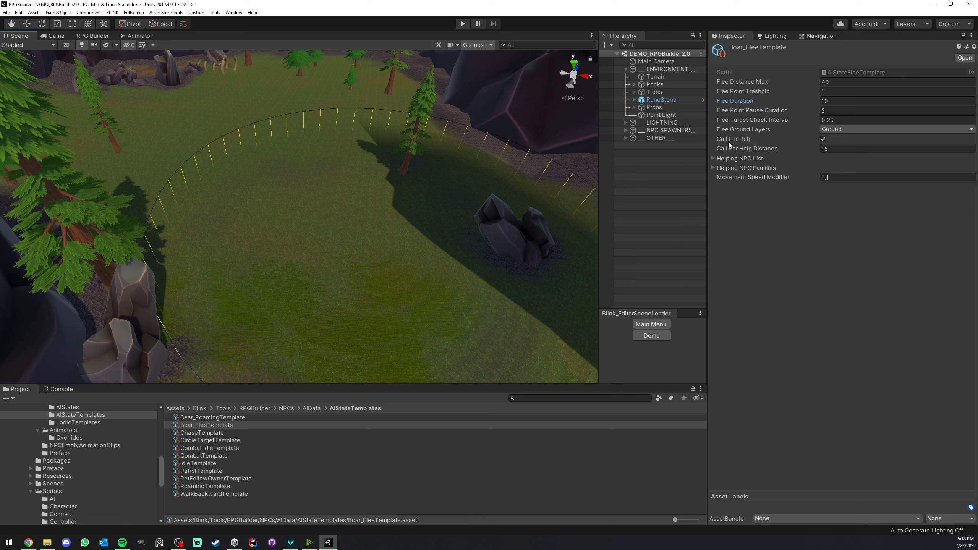
Switch the boar flee template's Call For Help option off and back on, and survey the ground inside the spawner circle.
{"action": "left_click", "coordinate": [823, 139]}
{"action": "left_click", "coordinate": [823, 139]}
{"action": "left_click", "coordinate": [823, 140]}
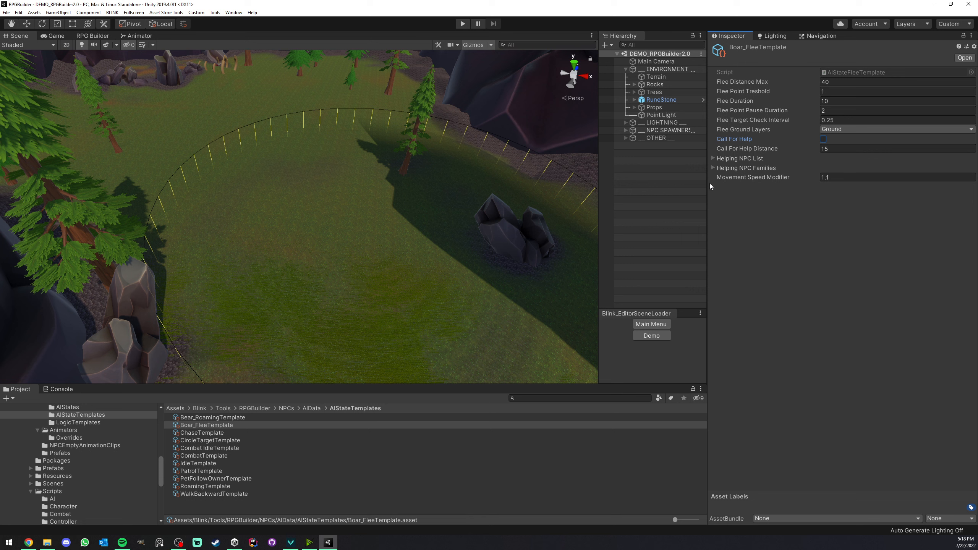
{"action": "left_click", "coordinate": [823, 139]}
{"action": "left_click", "coordinate": [718, 159]}
{"action": "left_click", "coordinate": [718, 159]}
{"action": "middle_click_drag", "start_coordinate": [273, 164], "coordinate": [282, 166]}
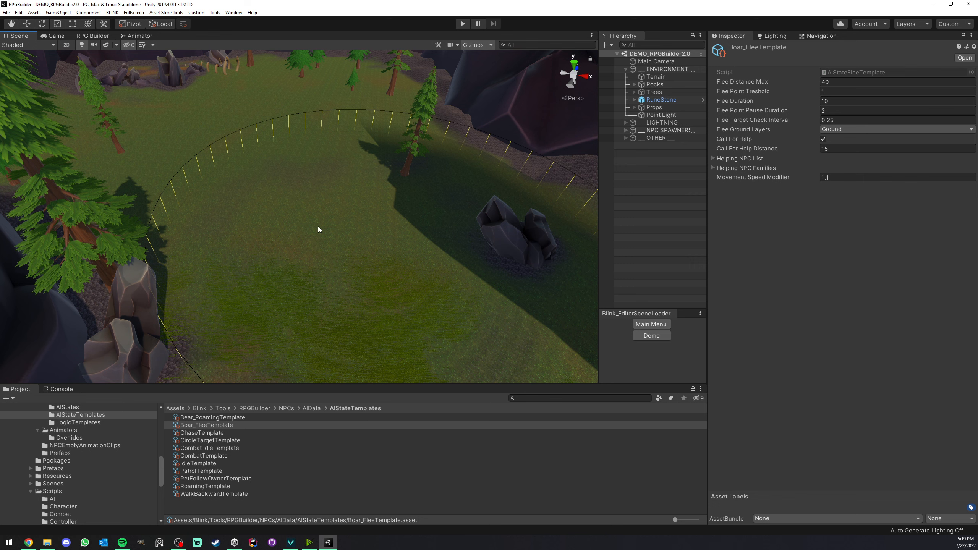
{"action": "right_click_drag", "start_coordinate": [292, 183], "coordinate": [278, 170]}
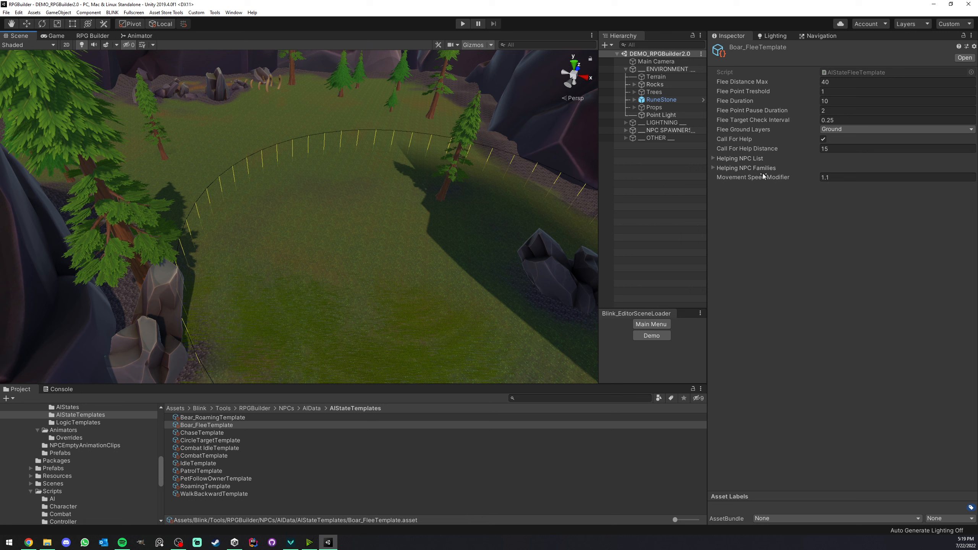
Check the Call For Help Distance field, expand the Helping NPC List and set its size to 1.
{"action": "left_click", "coordinate": [836, 148]}
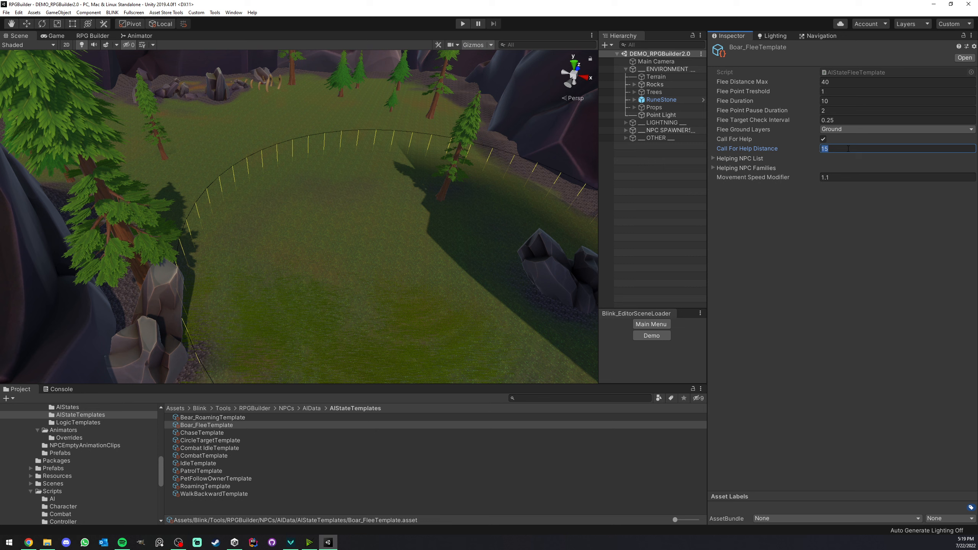
{"action": "left_click", "coordinate": [713, 158]}
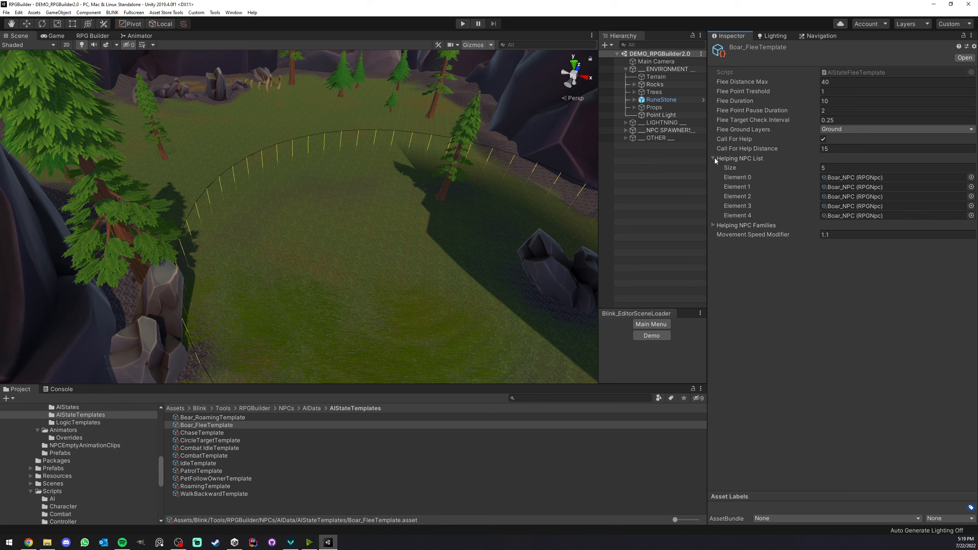
{"action": "left_click", "coordinate": [855, 169]}
{"action": "type", "text": "1"}
{"action": "key", "text": "Return"}
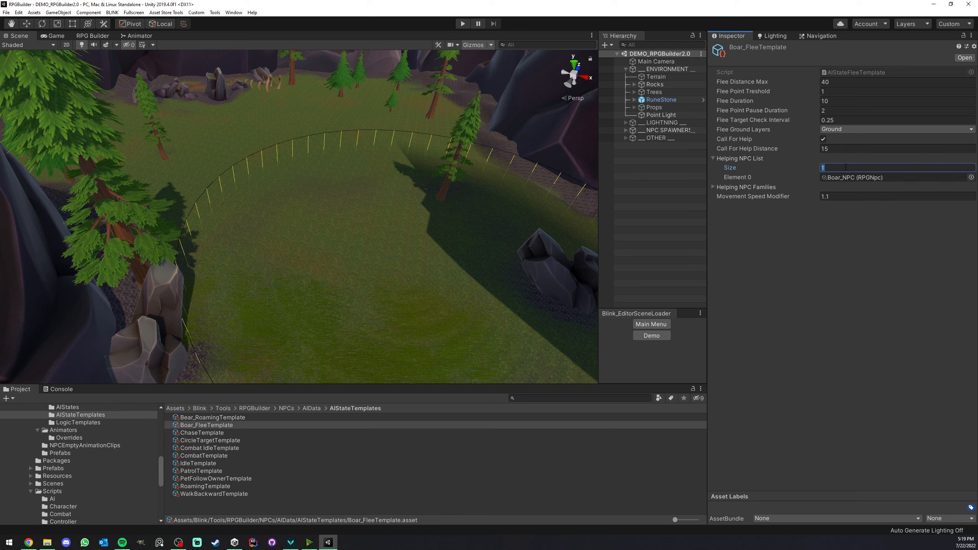
Try a Helping NPC List size of 5, browse the NPC choices for Element 1, and return the size to 1.
{"action": "type", "text": "5"}
{"action": "key", "text": "Return"}
{"action": "left_click", "coordinate": [970, 186]}
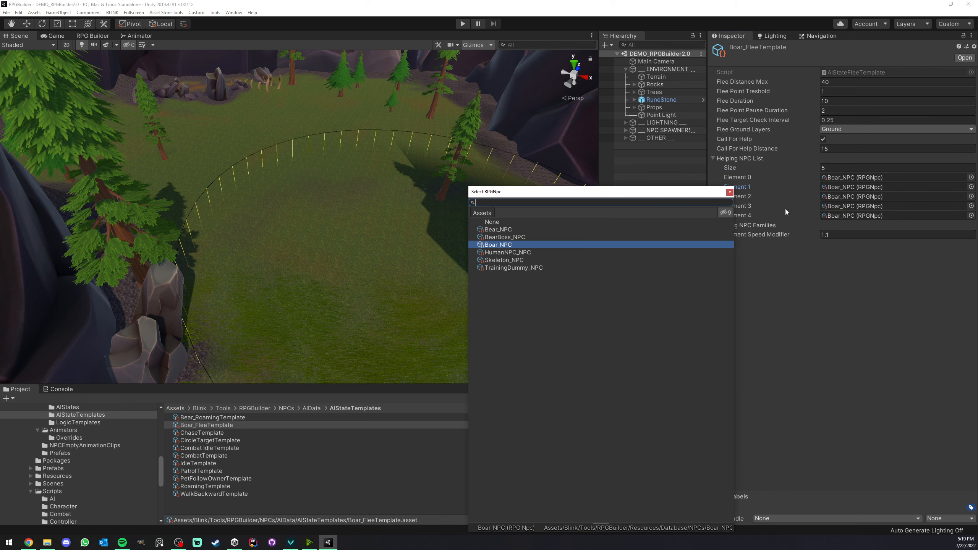
{"action": "left_click", "coordinate": [841, 167]}
{"action": "left_click", "coordinate": [842, 166]}
{"action": "type", "text": "1"}
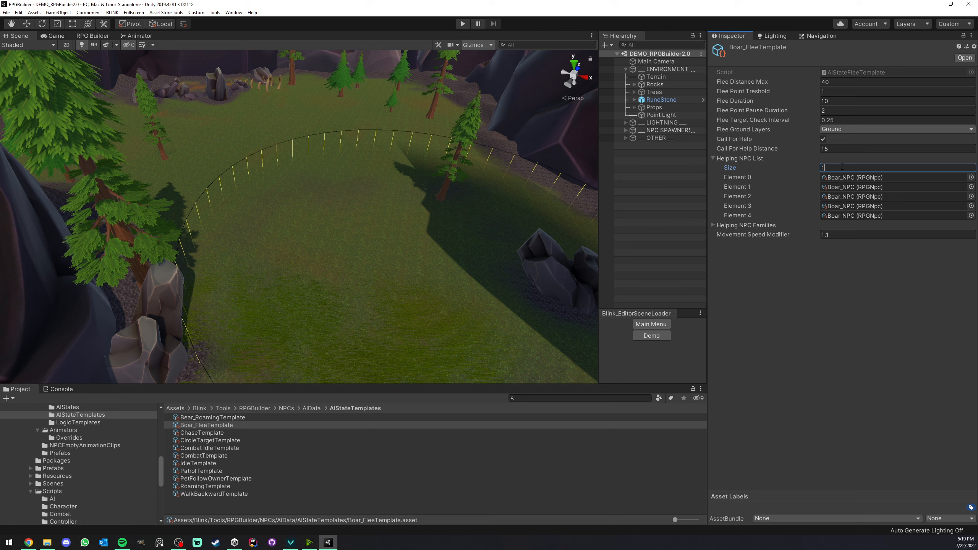
{"action": "key", "text": "Return"}
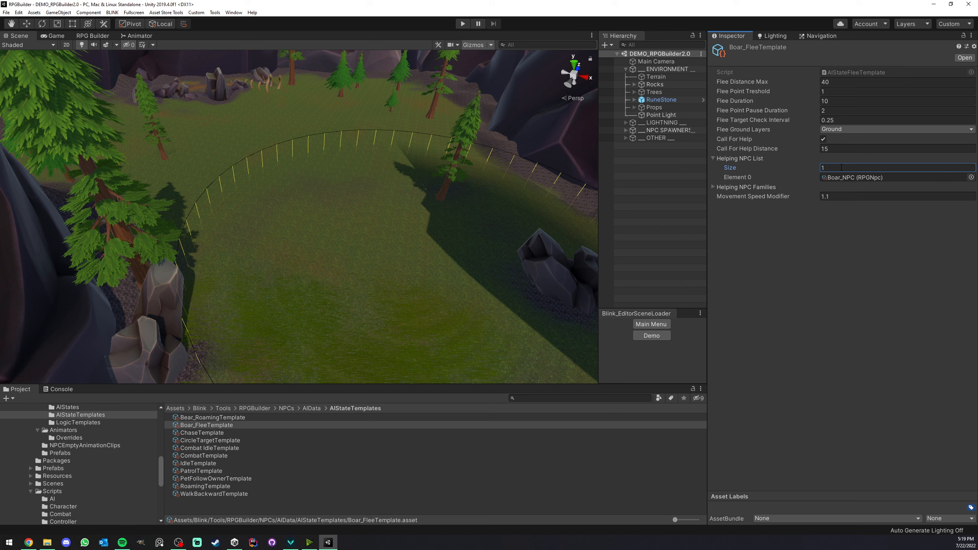
Expand Helping NPC Families, and enter Wolves as both name and display name of an AI family in RPG Builder.
{"action": "left_click", "coordinate": [713, 188]}
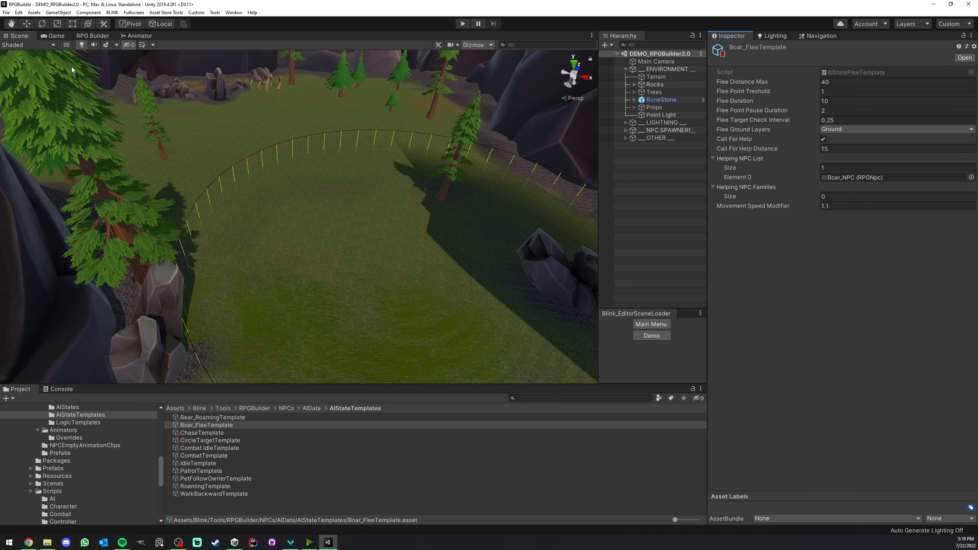
{"action": "left_click", "coordinate": [88, 36]}
{"action": "left_click", "coordinate": [36, 324]}
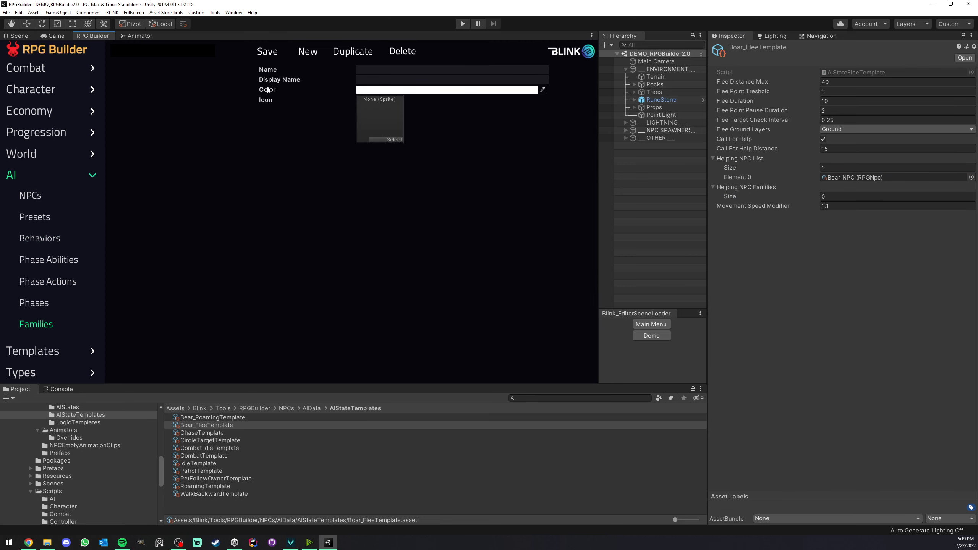
{"action": "left_click", "coordinate": [366, 70]}
{"action": "type", "text": "W"}
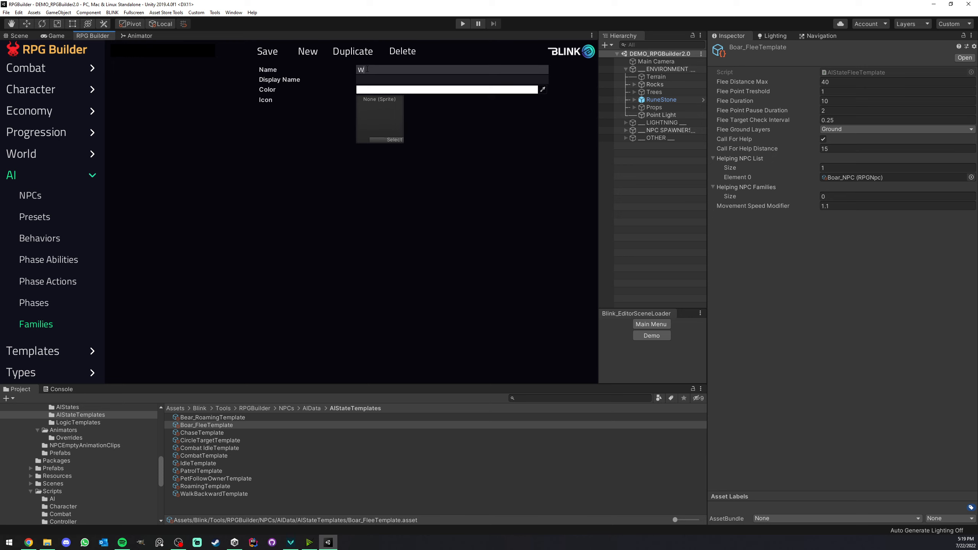
{"action": "type", "text": "olves"}
{"action": "left_click", "coordinate": [391, 80]}
{"action": "type", "text": "Wolves"}
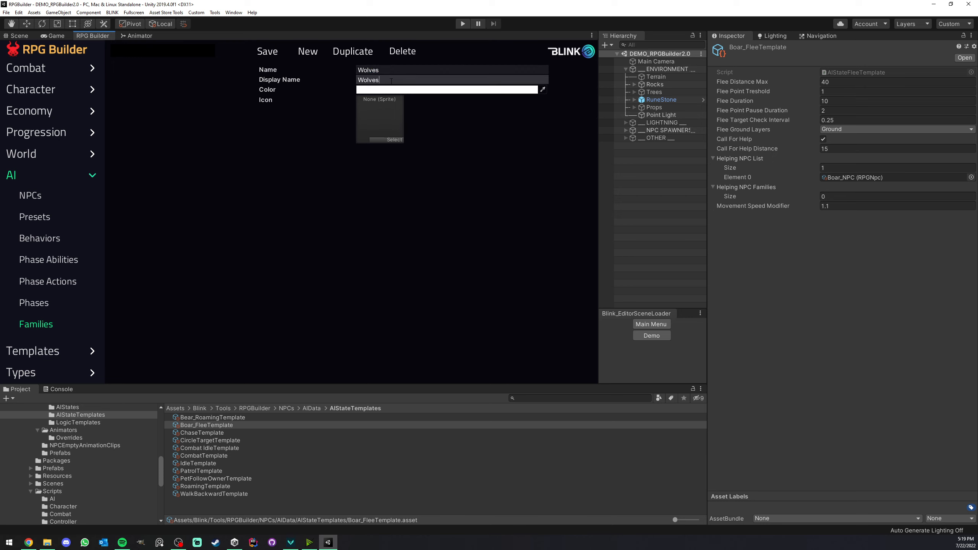
Search the sprites for a wolf and a boar image, and assign Boar2 as the Wolves family's icon.
{"action": "left_click", "coordinate": [397, 139]}
{"action": "type", "text": "wol"}
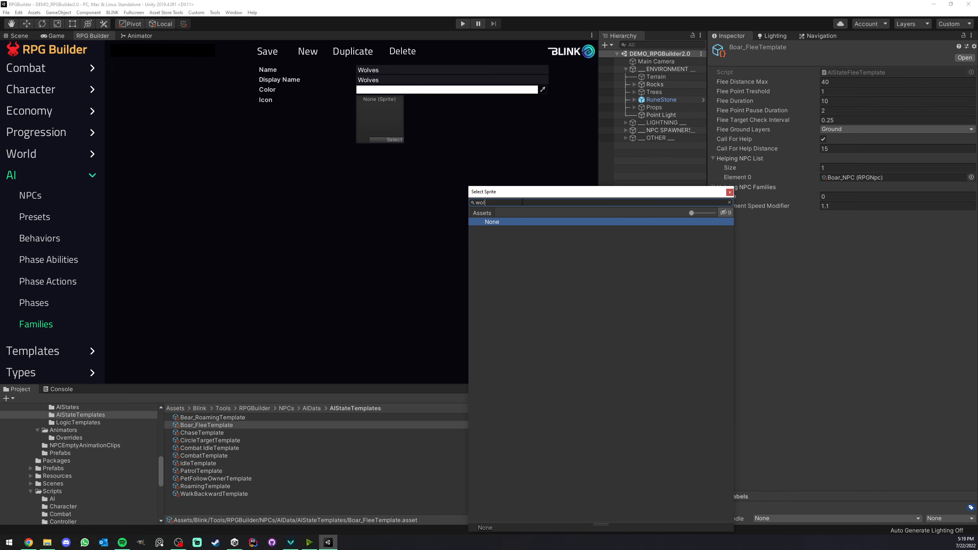
{"action": "key", "text": "BackSpace"}
{"action": "key", "text": "BackSpace"}
{"action": "key", "text": "BackSpace"}
{"action": "type", "text": "b"}
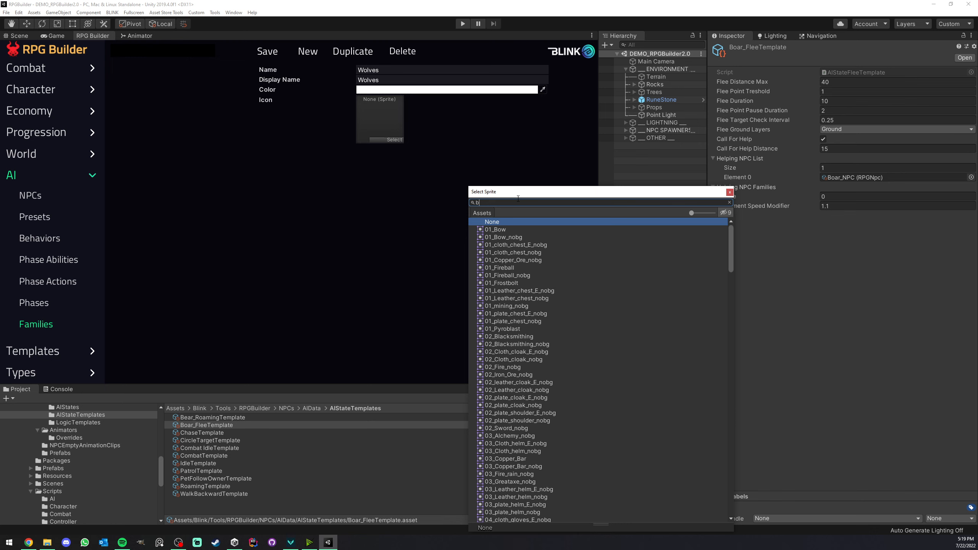
{"action": "type", "text": "oa"}
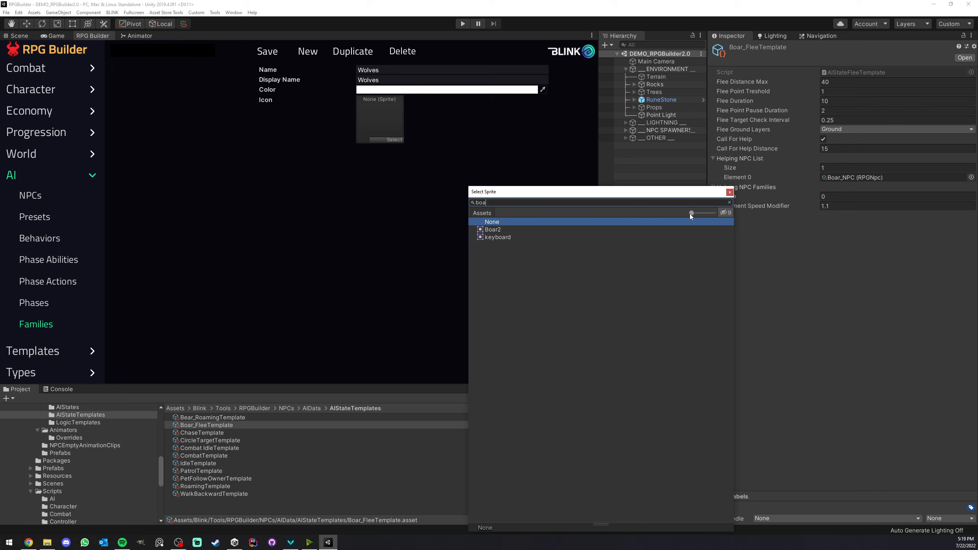
{"action": "left_click_drag", "start_coordinate": [689, 214], "coordinate": [698, 213]}
{"action": "double_click", "coordinate": [512, 233]}
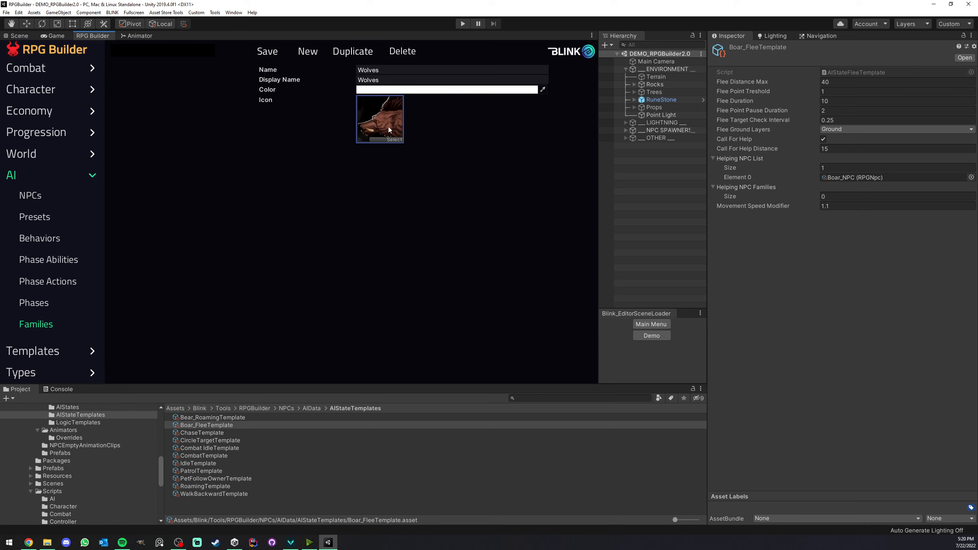
Examine the Bear NPC's Family setting, and compare the flee template's helping NPC and family list sizes with the scene in view.
{"action": "left_click", "coordinate": [37, 195]}
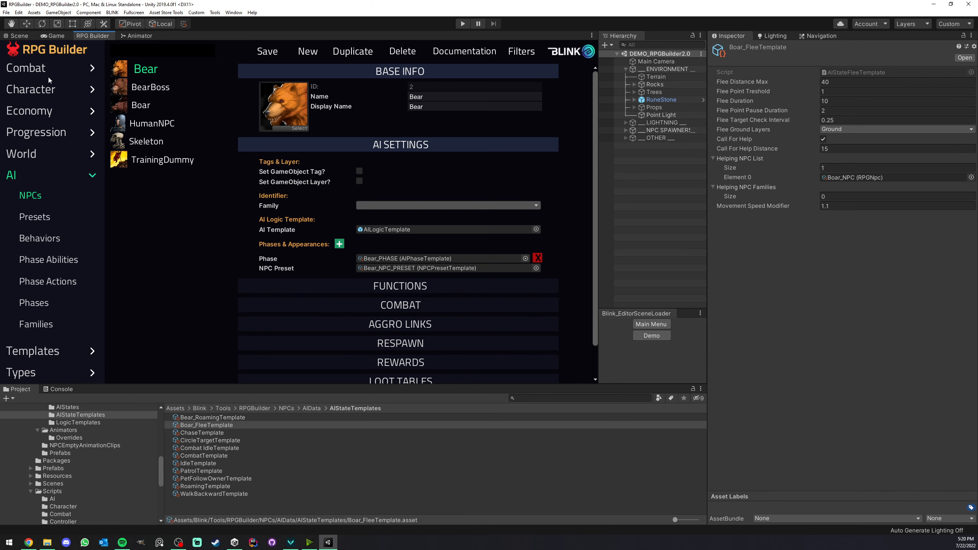
{"action": "left_click", "coordinate": [54, 36]}
{"action": "left_click", "coordinate": [27, 37]}
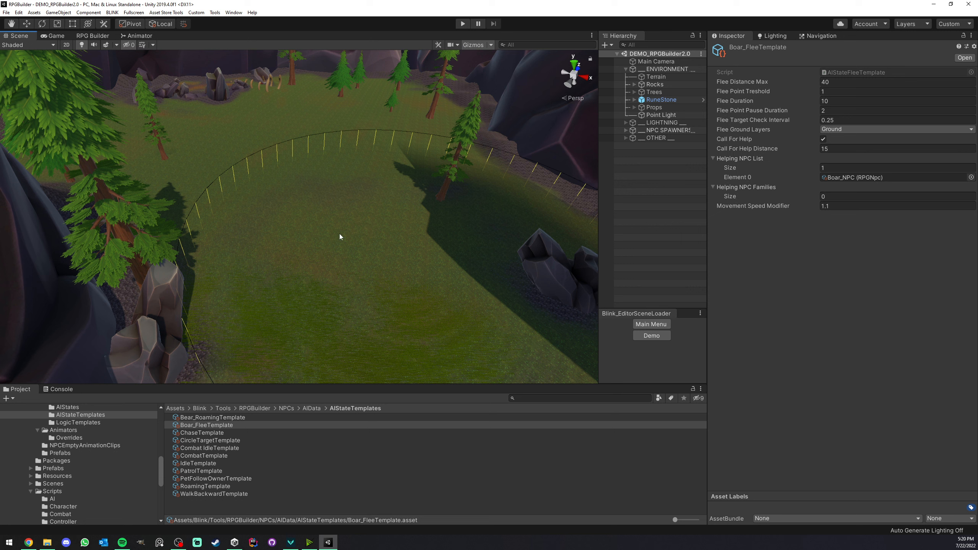
{"action": "left_click", "coordinate": [840, 166]}
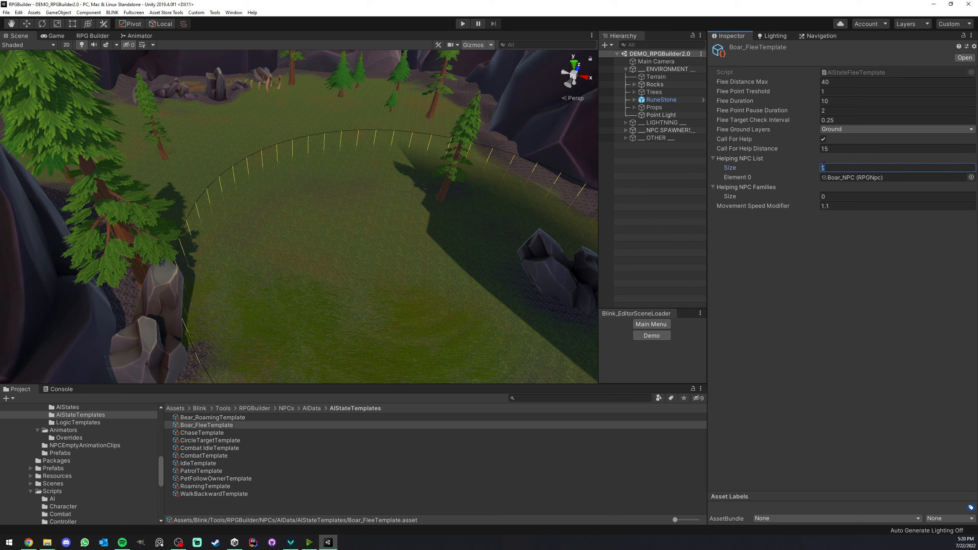
{"action": "left_click", "coordinate": [835, 195]}
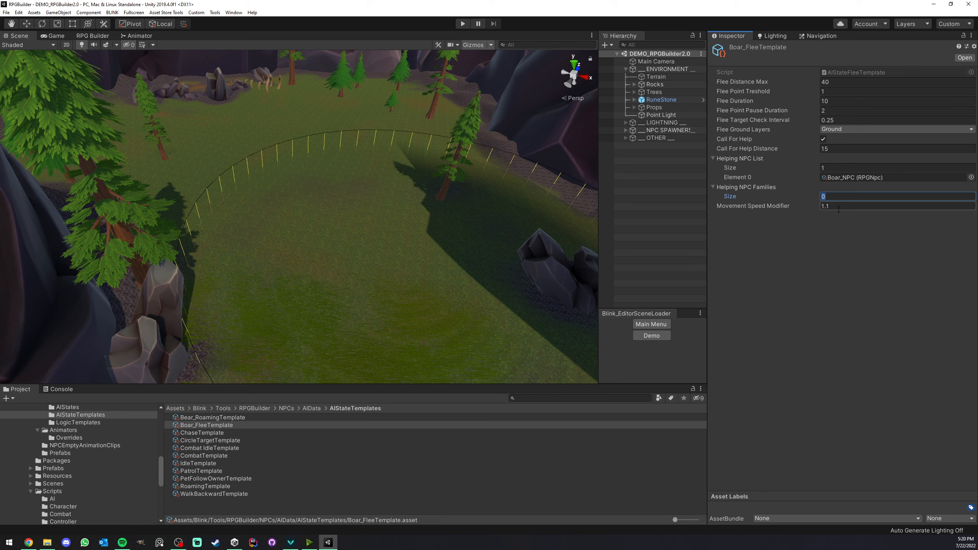
{"action": "right_click_drag", "start_coordinate": [407, 275], "coordinate": [398, 251]}
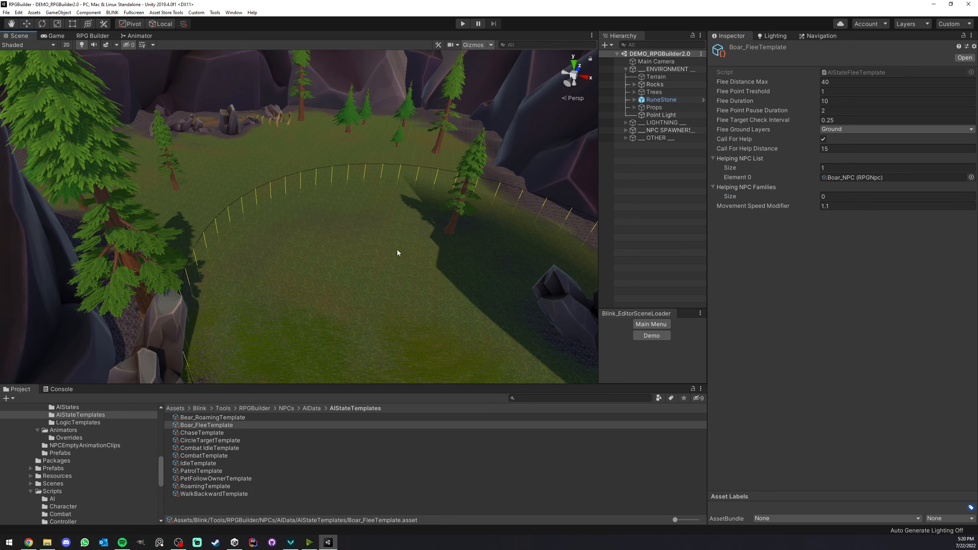
Review the settings of IdleTemplate, PatrolTemplate and PetFollowOwnerTemplate.
{"action": "left_click", "coordinate": [202, 462]}
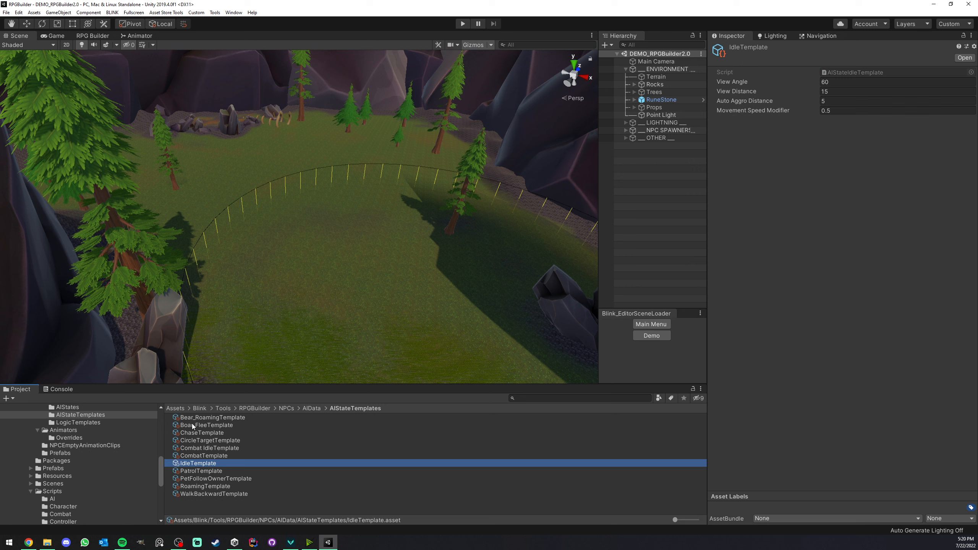
{"action": "left_click", "coordinate": [201, 472]}
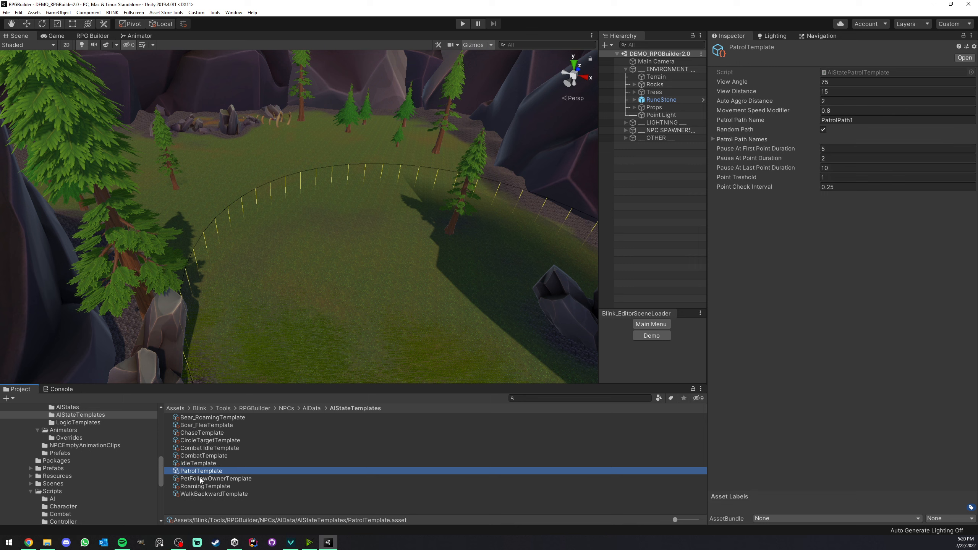
{"action": "left_click", "coordinate": [200, 479]}
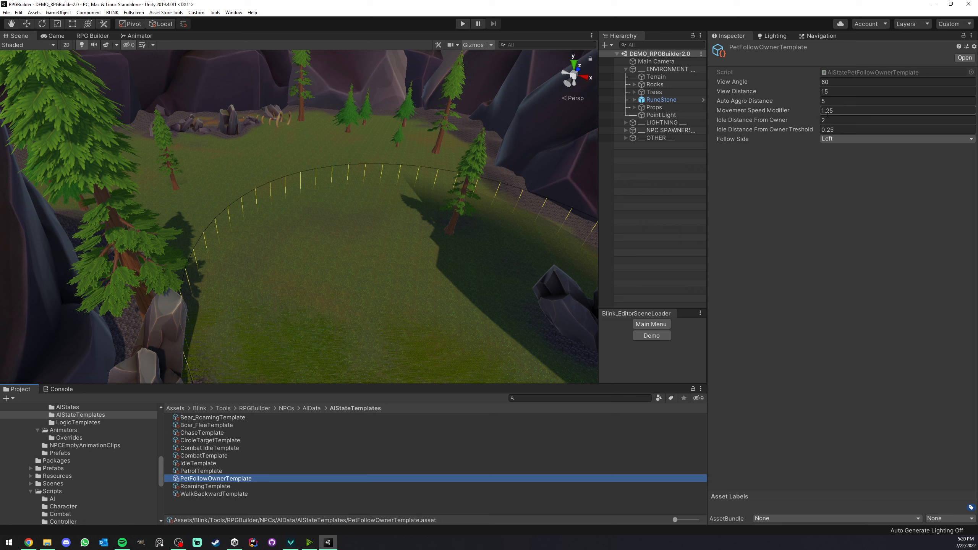
Change the pet follow template's Follow Side to Back, and restore it to Left.
{"action": "left_click", "coordinate": [845, 138]}
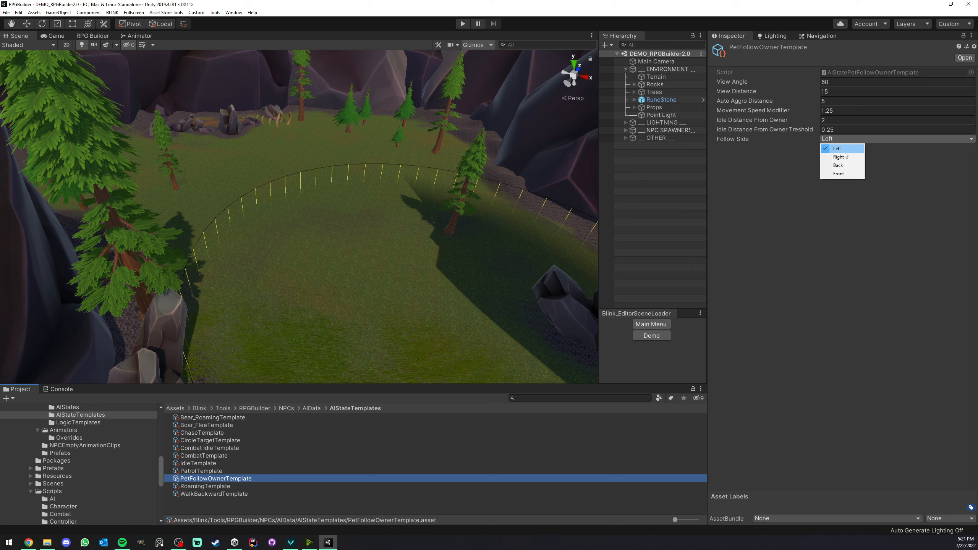
{"action": "left_click", "coordinate": [838, 165]}
{"action": "left_click", "coordinate": [842, 138]}
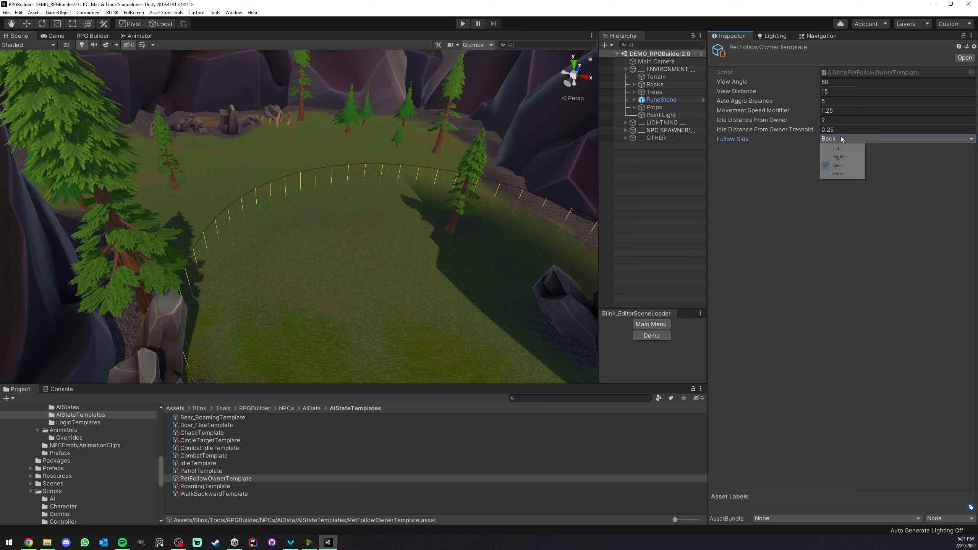
{"action": "left_click", "coordinate": [844, 149]}
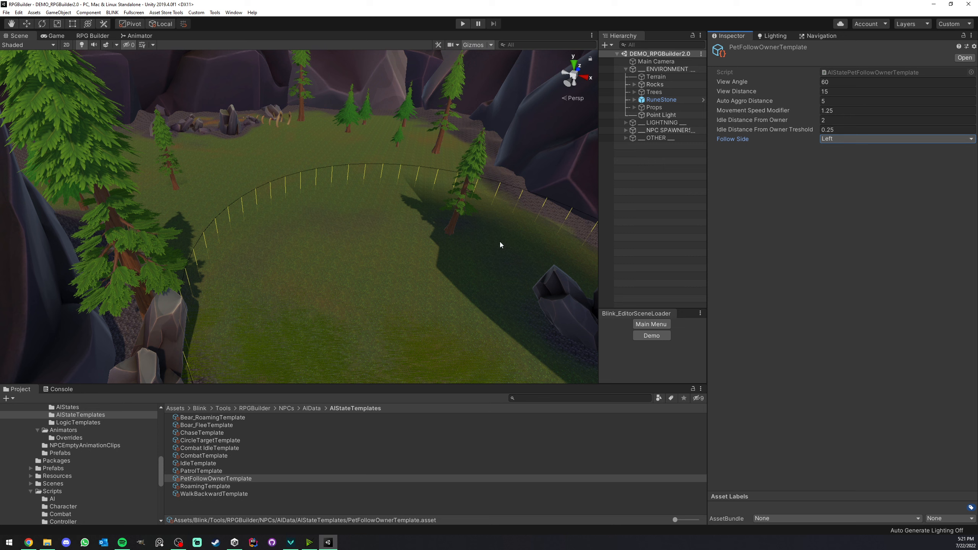
Show the PatrolTemplate settings once more and clear the selection.
{"action": "left_click", "coordinate": [181, 471]}
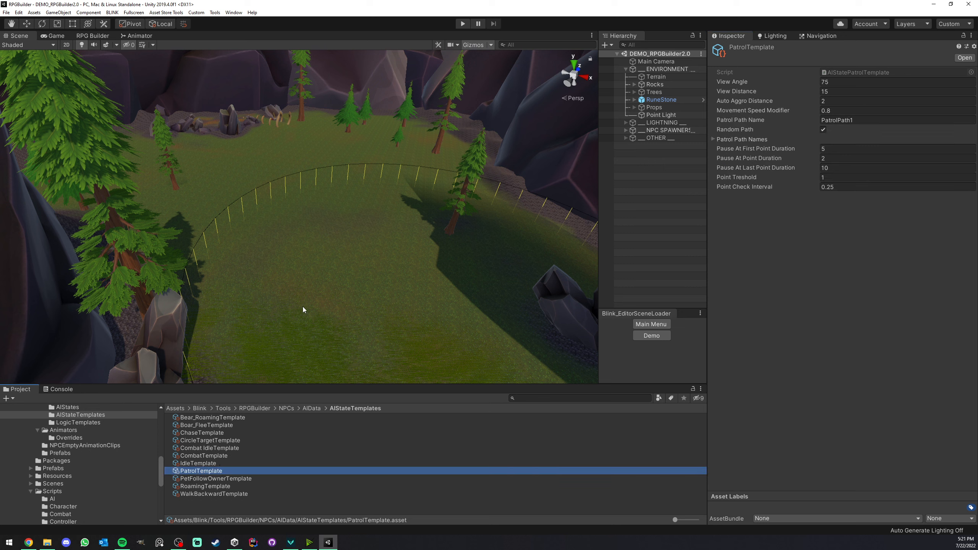
{"action": "left_click", "coordinate": [650, 246]}
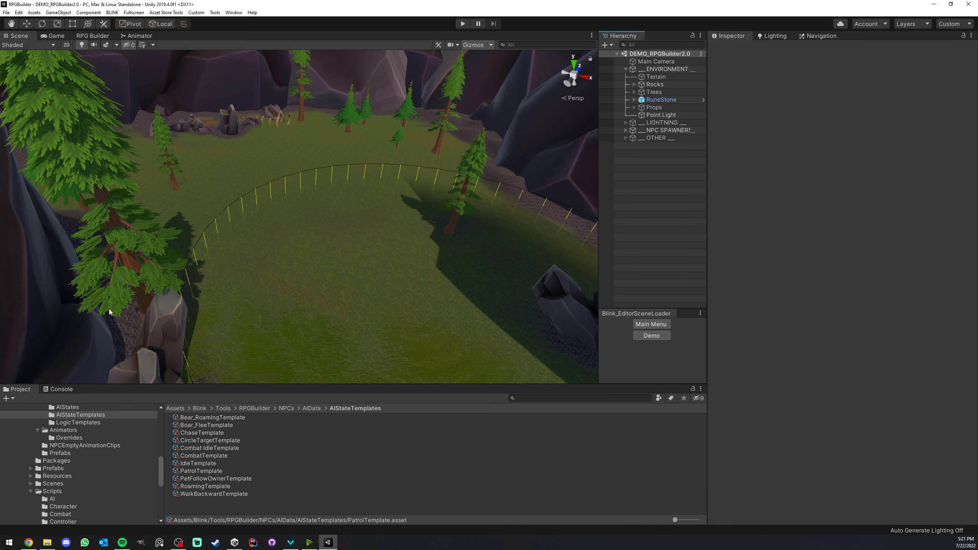